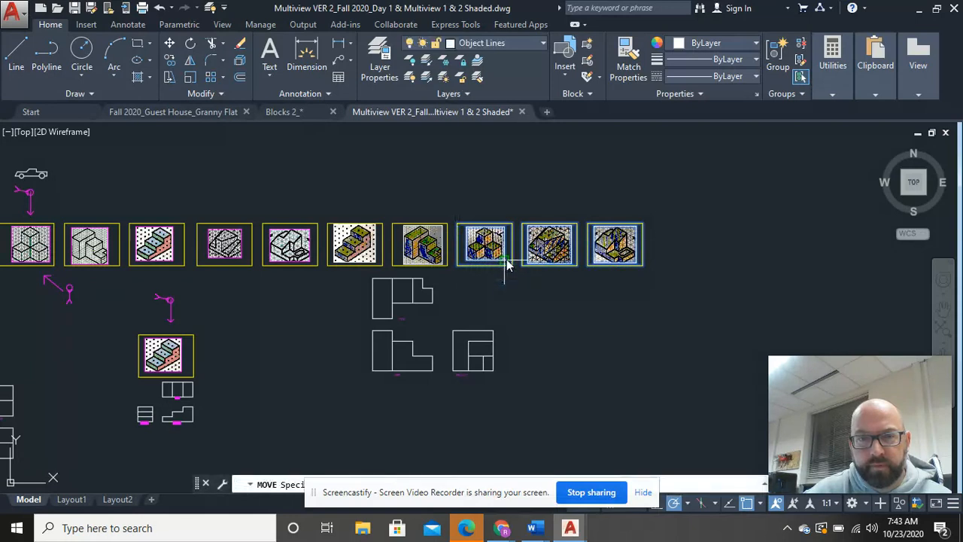
Step: Place the three shaded isometric frames being moved about 29.7 units to the right along the frame row
left_click(663, 254)
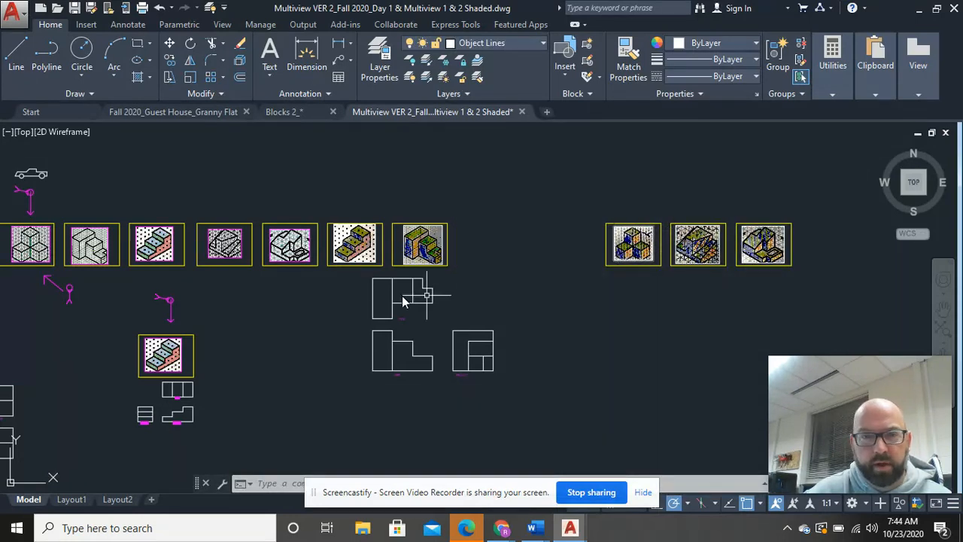
Step: Move the first five isometric frames, with their viewing arrows and the views beneath them, to the left, away from the stepped-block frames
scroll(318, 290, "down", 2)
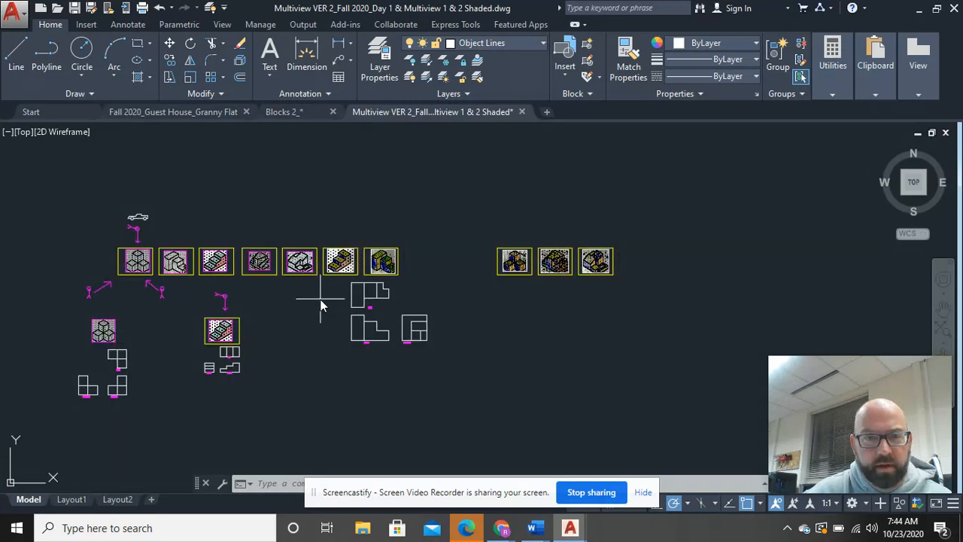
left_click(322, 300)
left_click(80, 205)
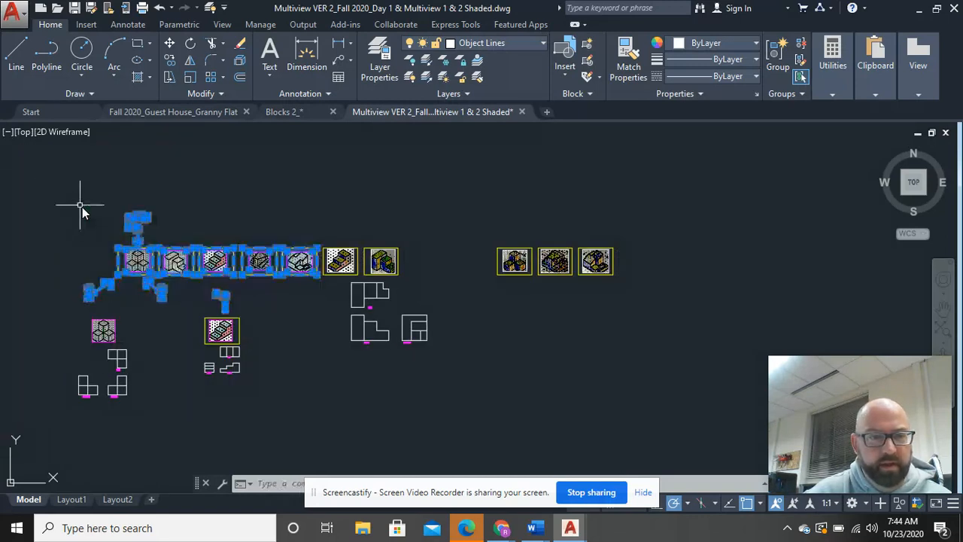
left_click(253, 403)
left_click(70, 295)
right_click(105, 271)
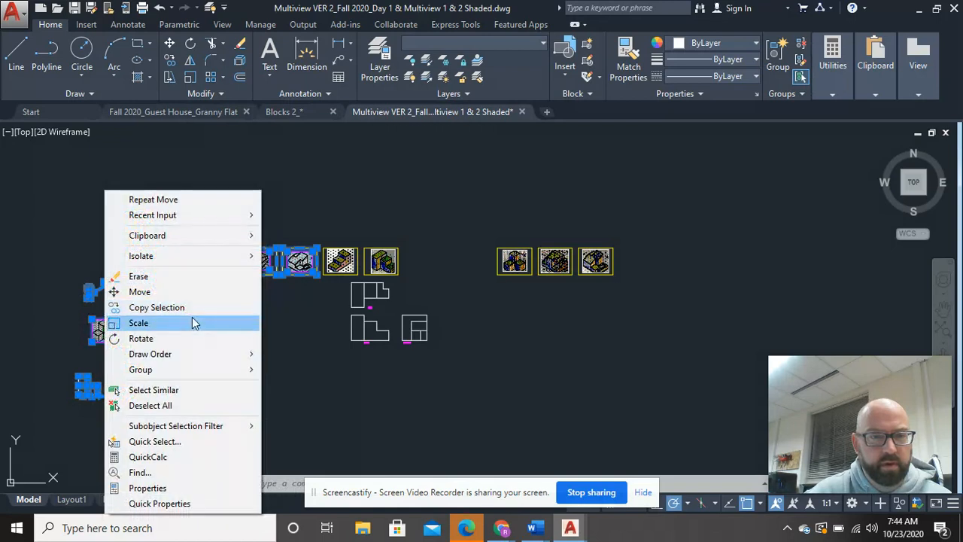
left_click(188, 299)
left_click(193, 294)
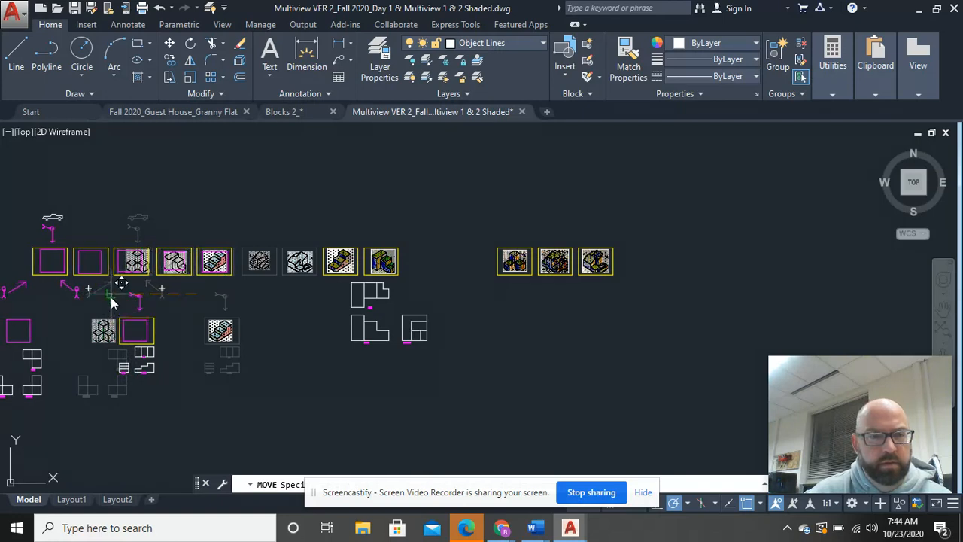
left_click(111, 301)
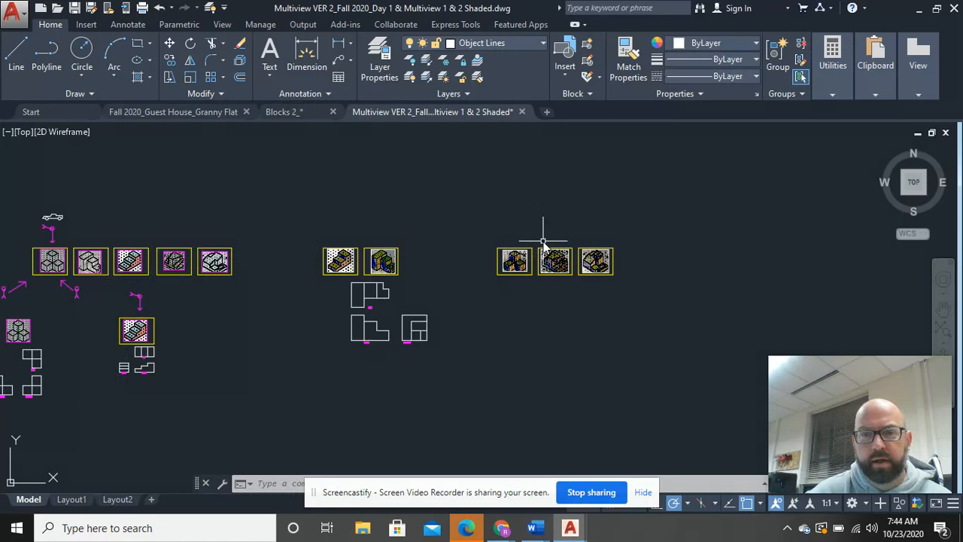
Step: Move the last two shaded frames about 23.8 units to the right, leaving space beside the three-cube frame
scroll(543, 259, "up", 4)
middle_click_drag(542, 280, 528, 212)
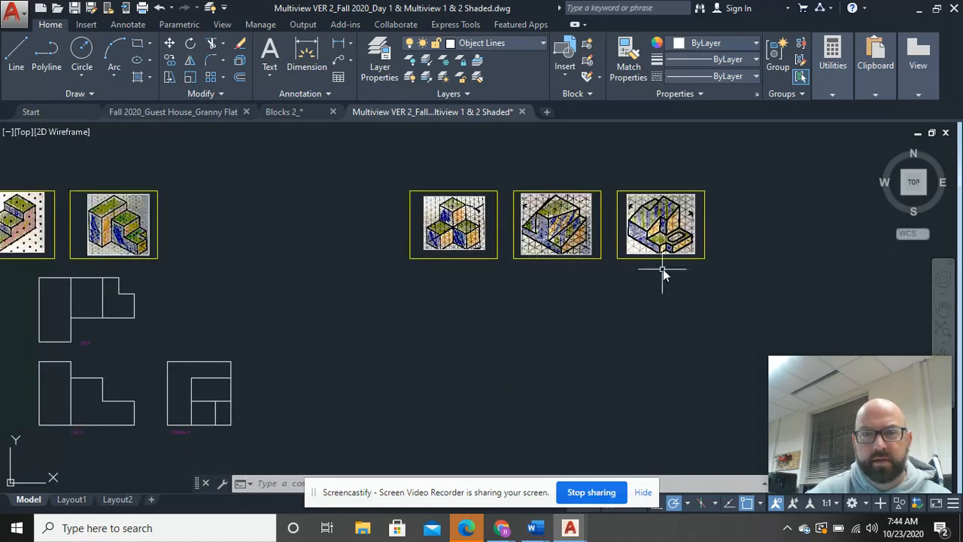
middle_click_drag(663, 271, 526, 273)
left_click(634, 277)
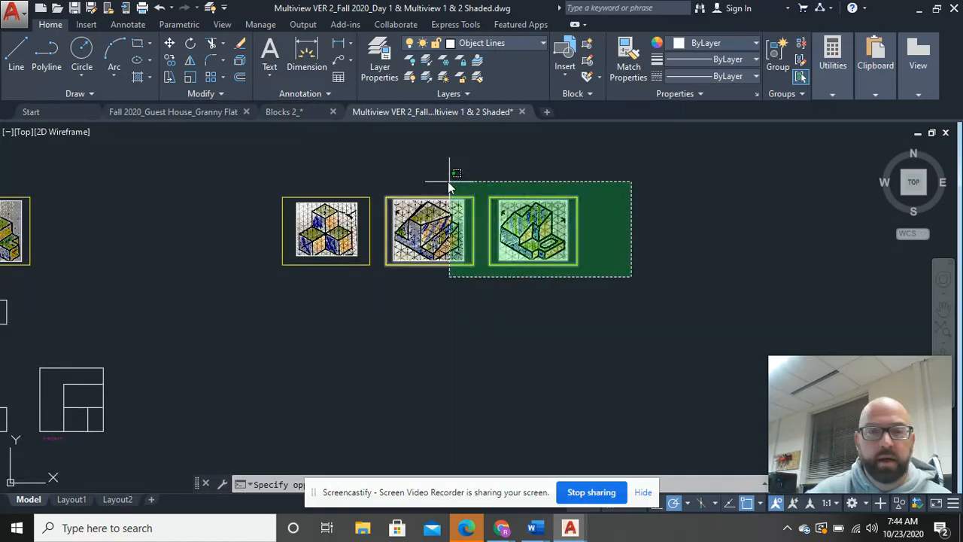
left_click(382, 176)
right_click(382, 176)
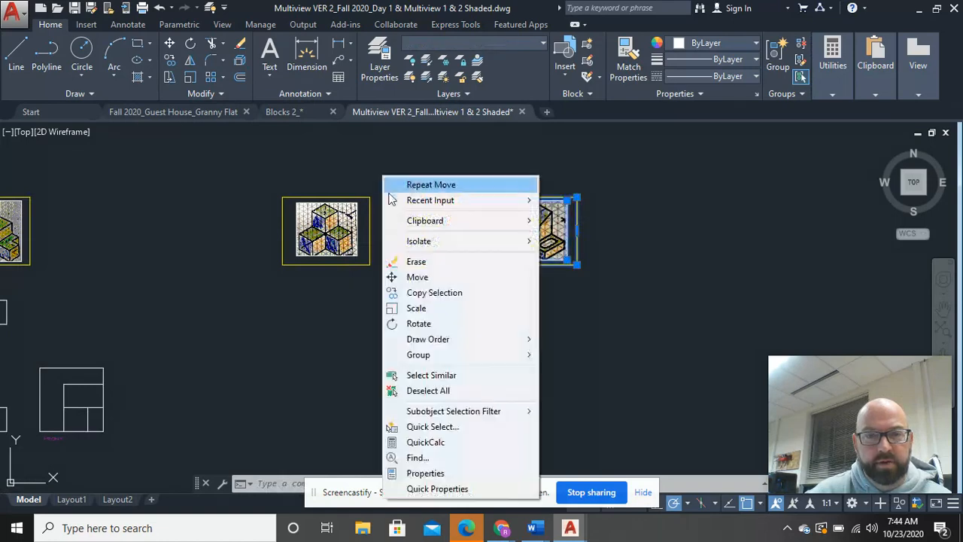
left_click(417, 277)
left_click(463, 229)
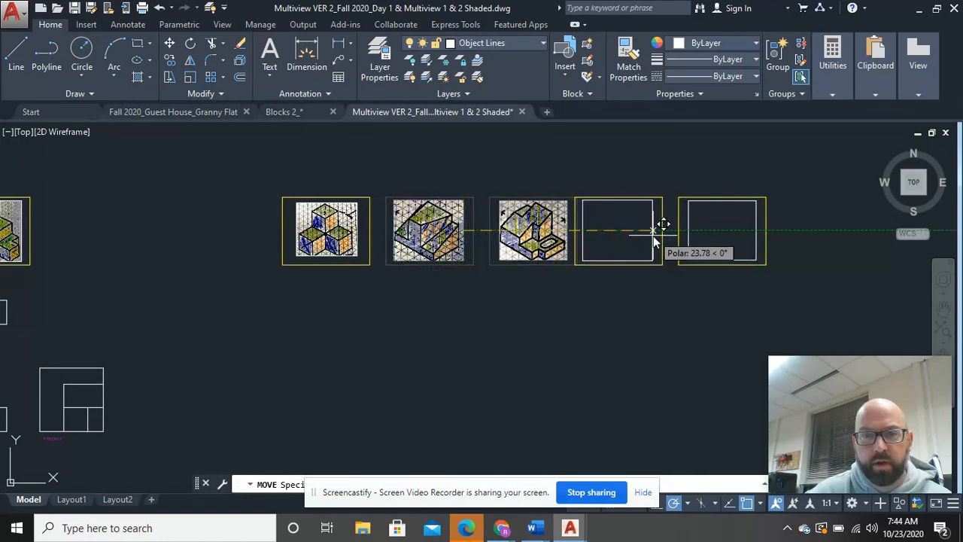
left_click(653, 235)
Step: Examine the shaded three-cube isometric sketch up close, comparing the faces visible from each viewing direction
scroll(344, 333, "up", 2)
scroll(347, 243, "up", 2)
middle_click_drag(346, 243, 416, 392)
left_click(412, 345)
left_click(369, 310)
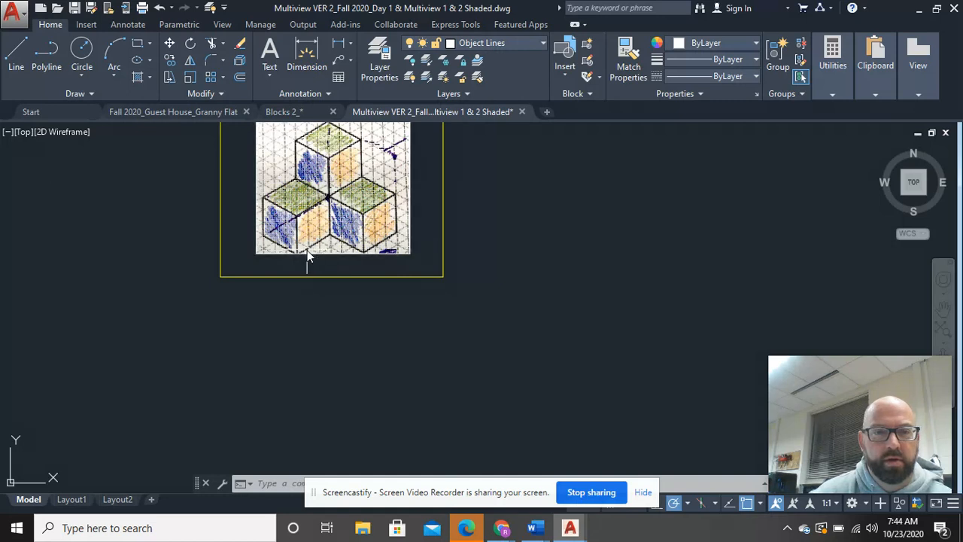
scroll(371, 249, "up", 4)
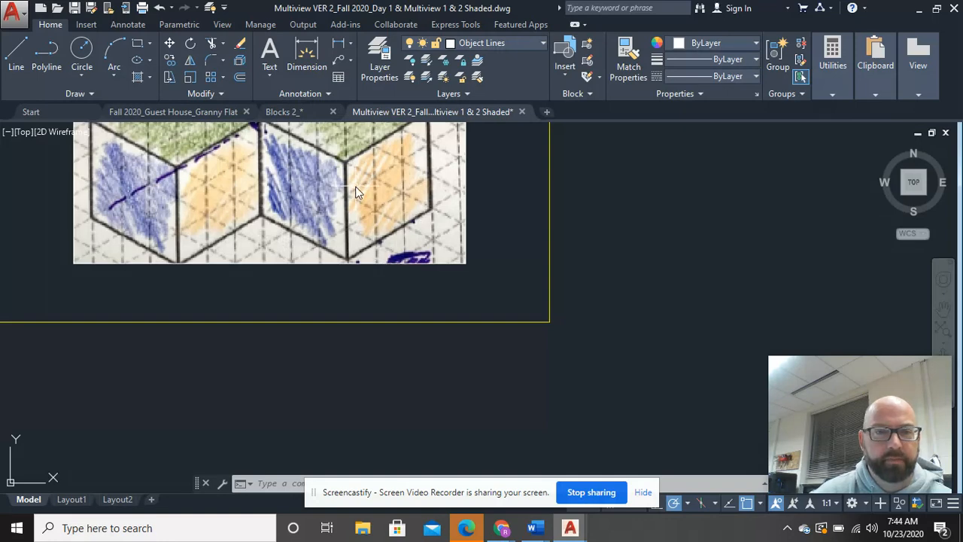
middle_click_drag(357, 192, 404, 369)
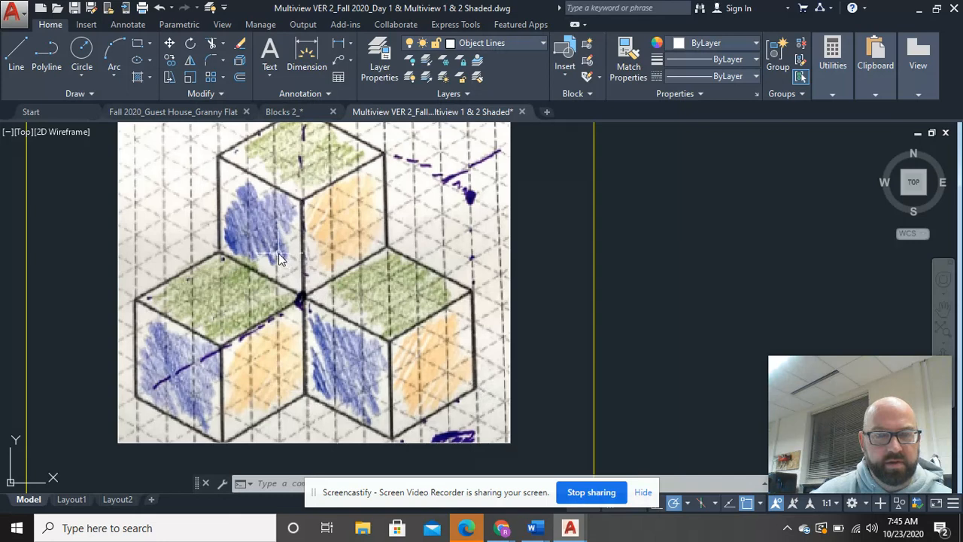
scroll(278, 253, "down", 4)
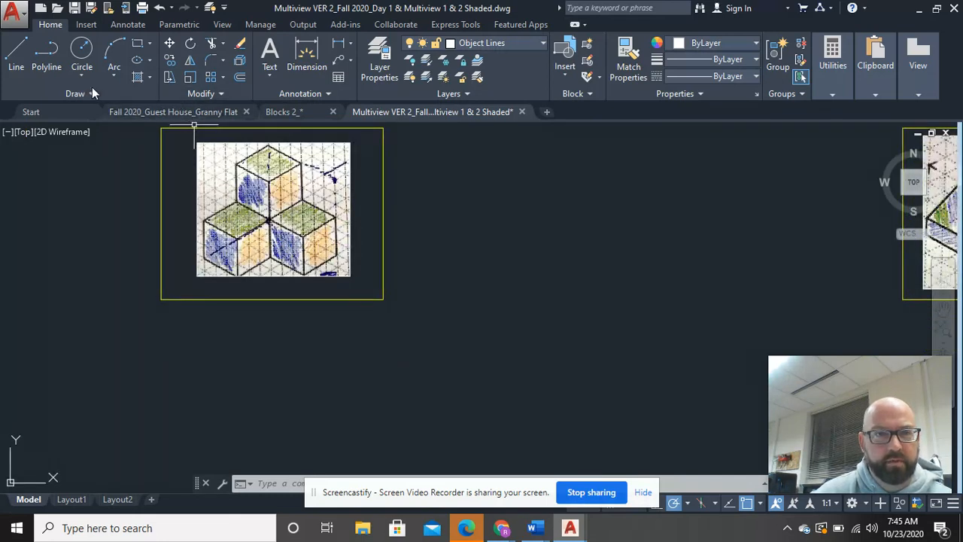
Step: Draw a closed L-shaped front-view outline below the three-cube frame with lines 6 up, 3 right, 3 down, 3 right, 3 down, and back to the start
left_click(16, 54)
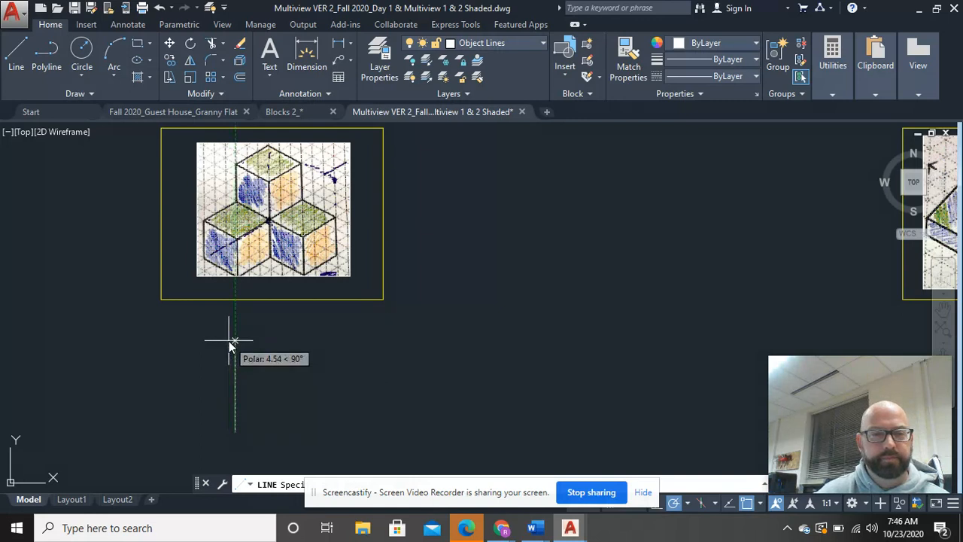
type("6")
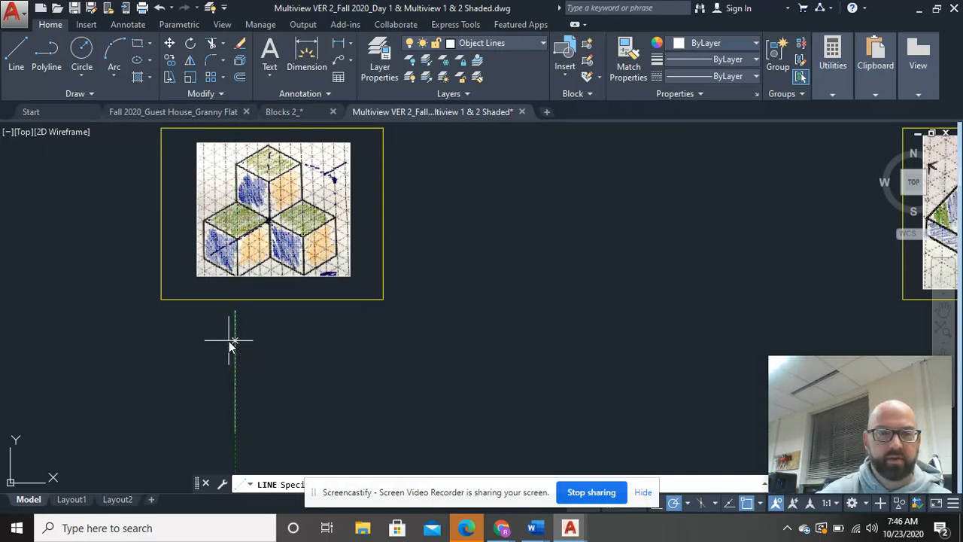
key("Return")
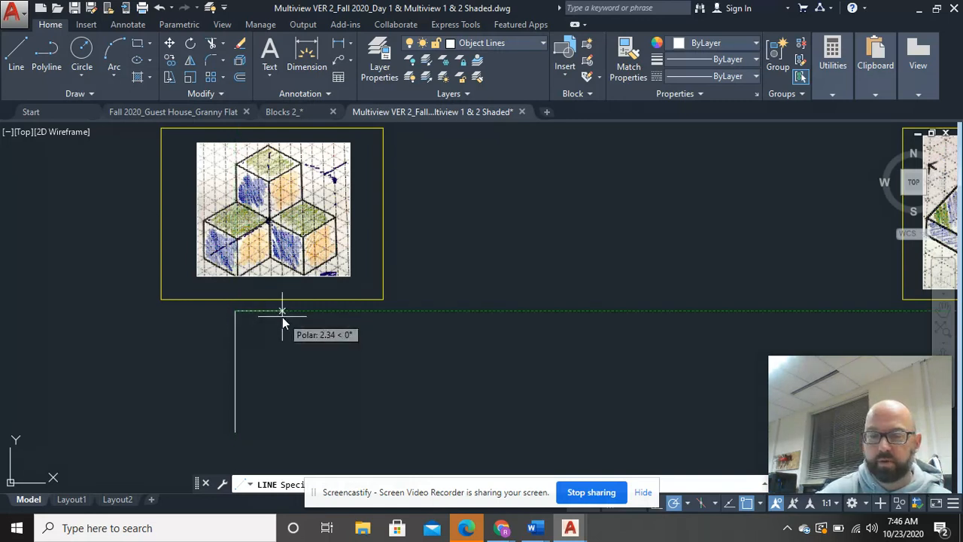
type("3")
key("Return")
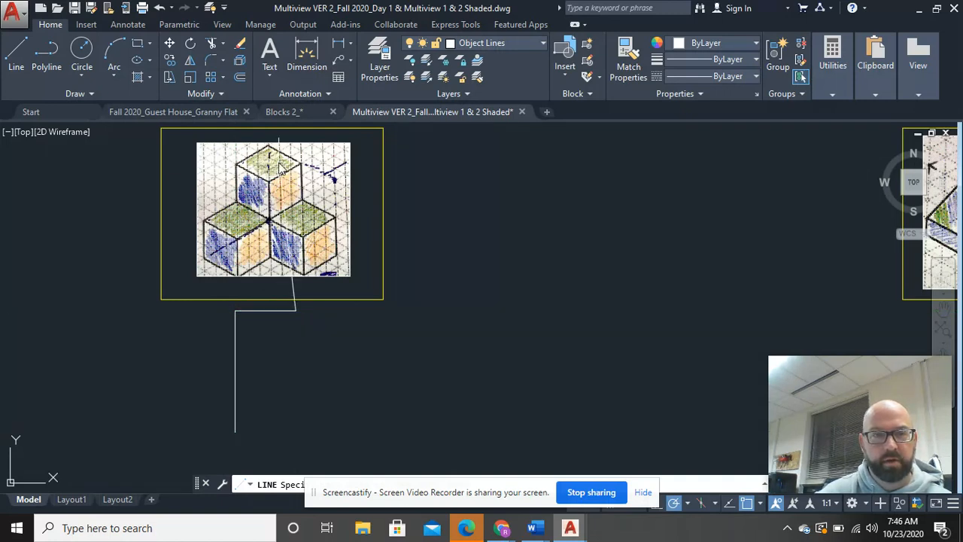
left_click(295, 368)
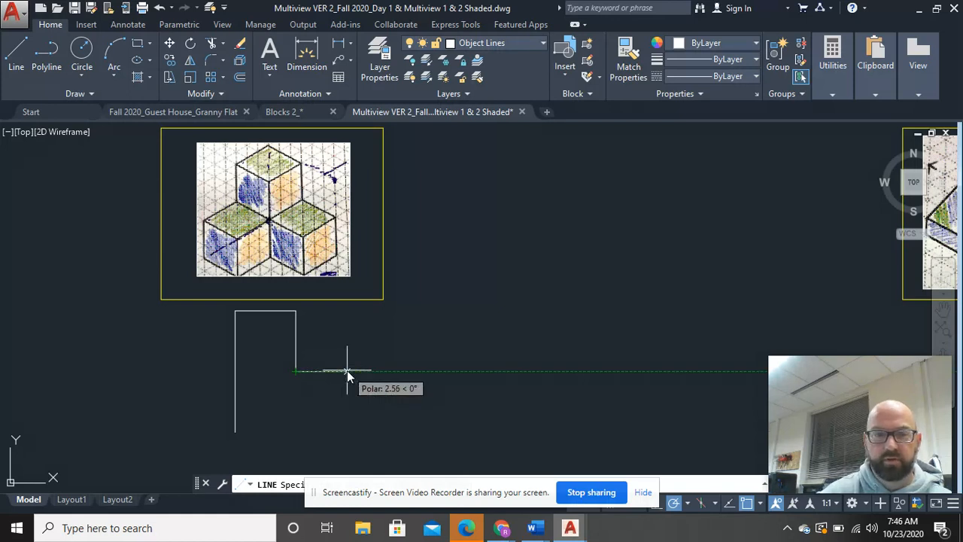
type("3")
key("Return")
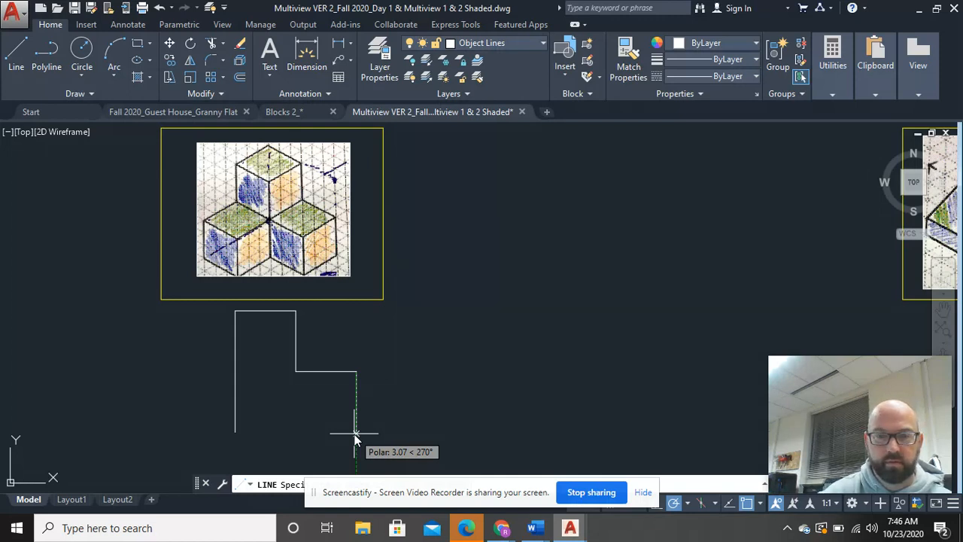
type("3")
key("Return")
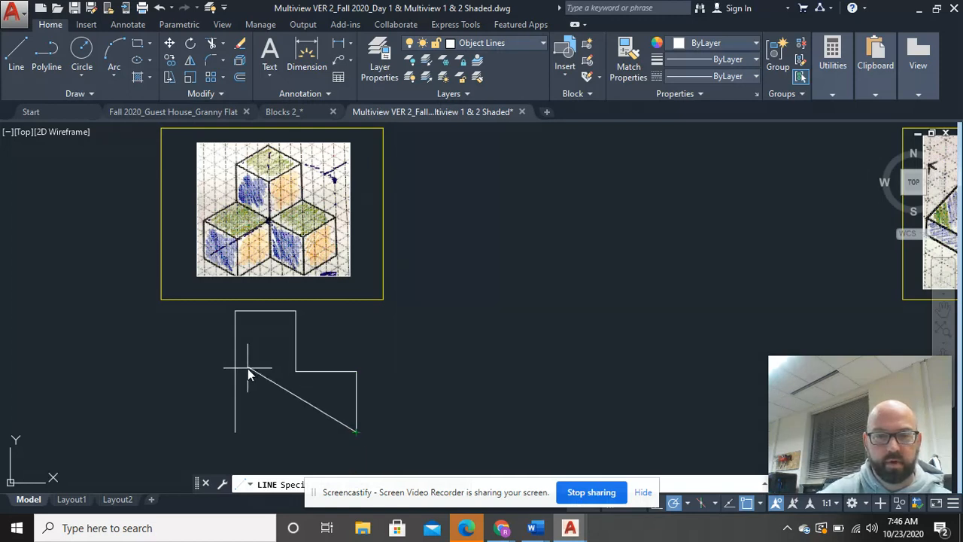
left_click(236, 433)
right_click(412, 398)
left_click(466, 215)
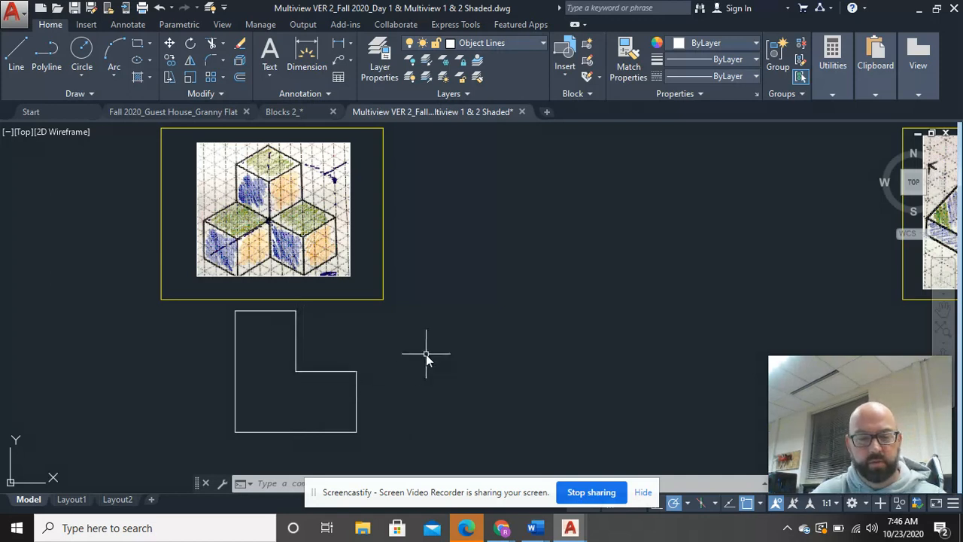
Step: Extend the inner vertical and horizontal edges of the L-shaped outline to its opposite sides, dividing it into three squares
type("ex")
key("Return")
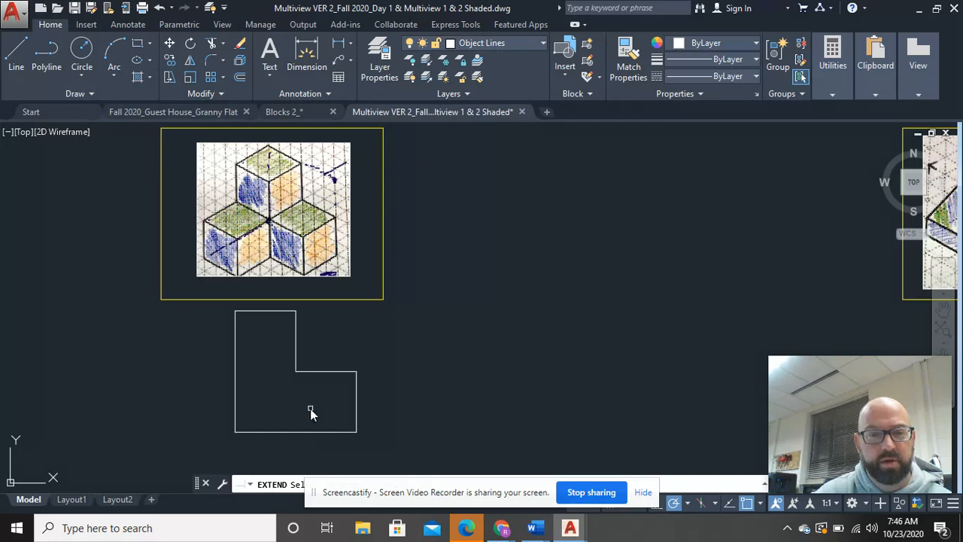
key("Return")
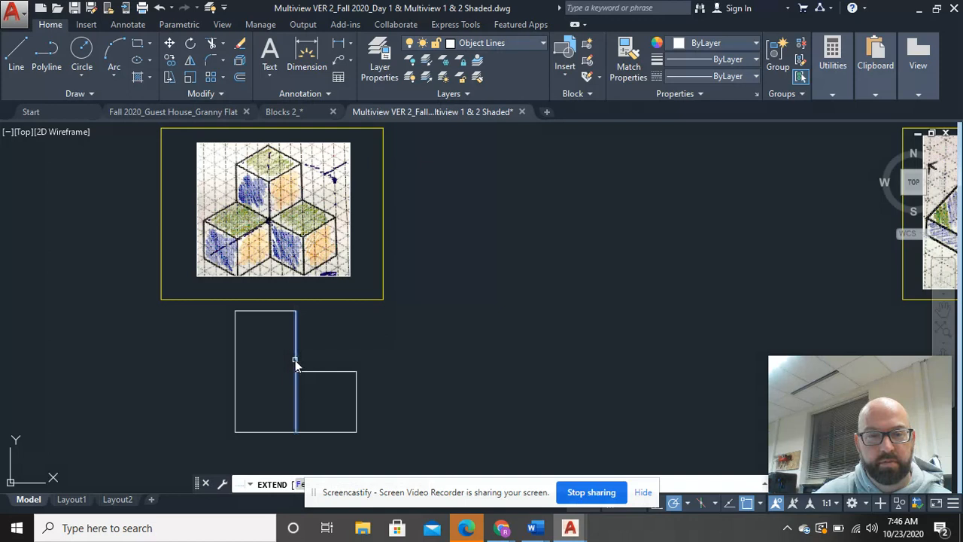
left_click(295, 360)
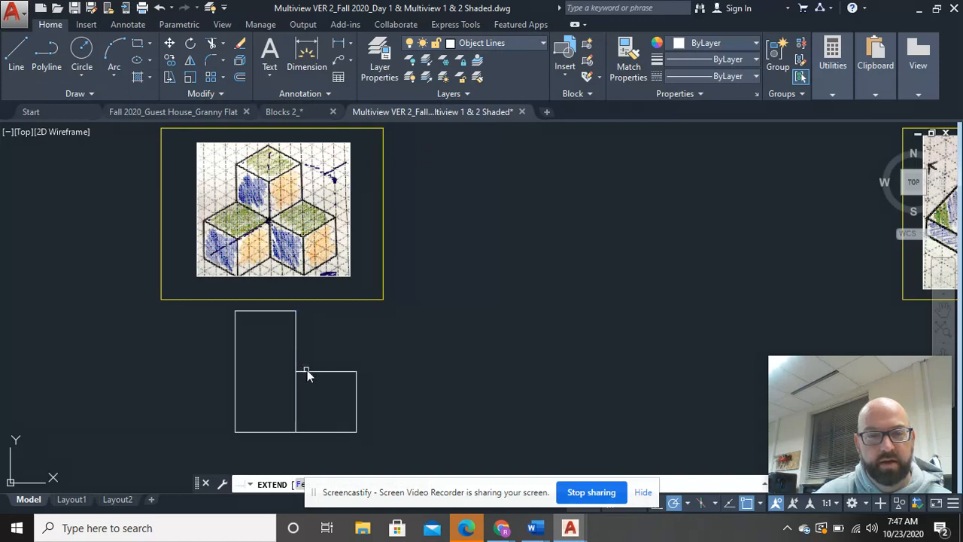
left_click(307, 372)
right_click(363, 357)
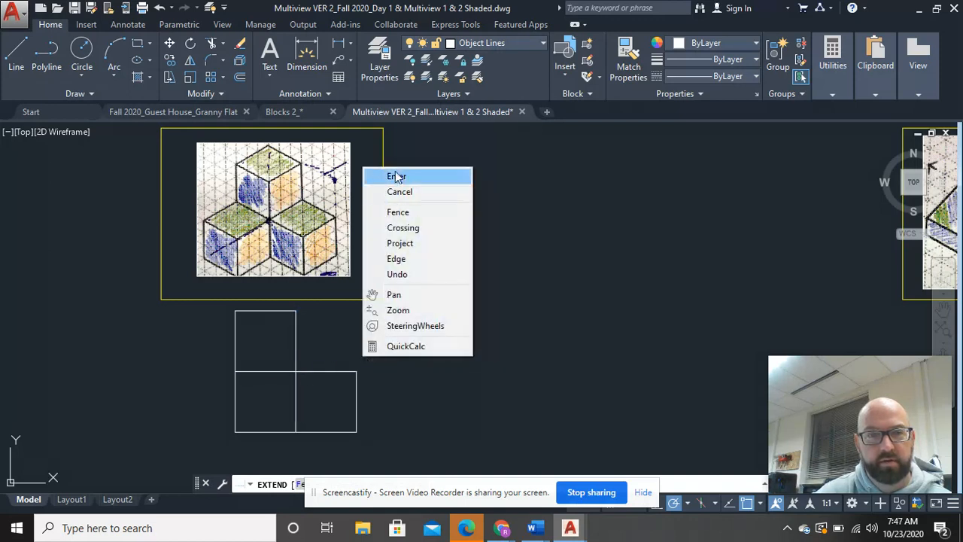
left_click(395, 176)
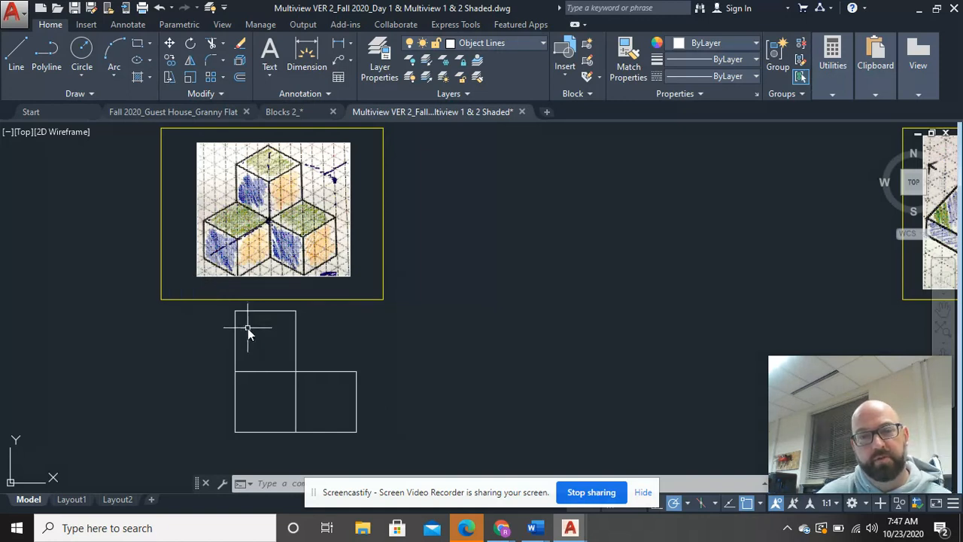
Step: Add the multiline text label "FRONT" below the L-shaped view on the Dimension layer
middle_click_drag(248, 328, 234, 250)
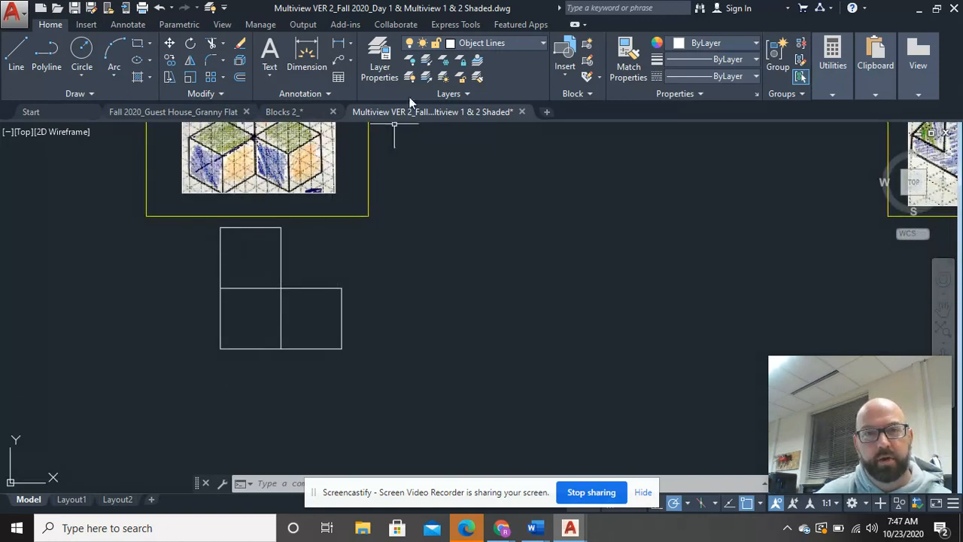
left_click(522, 43)
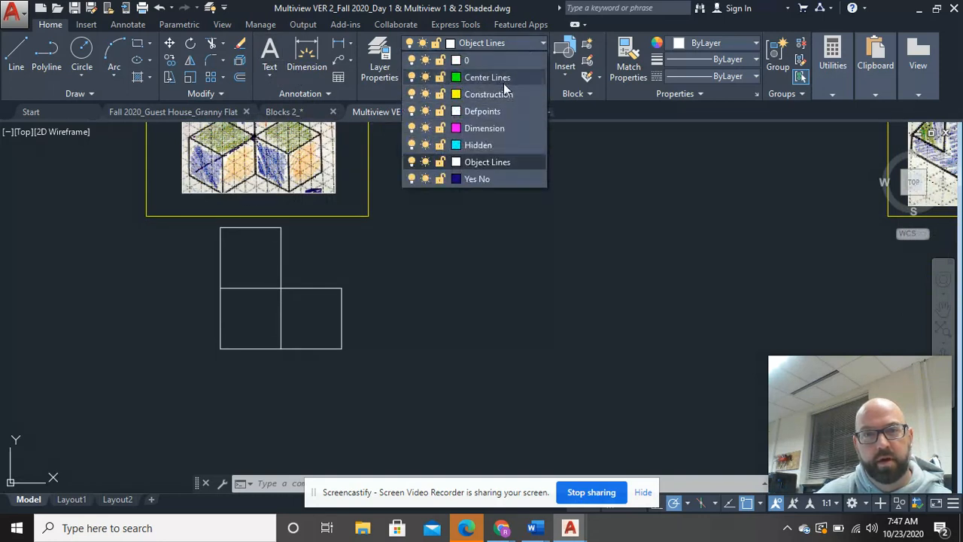
left_click(505, 127)
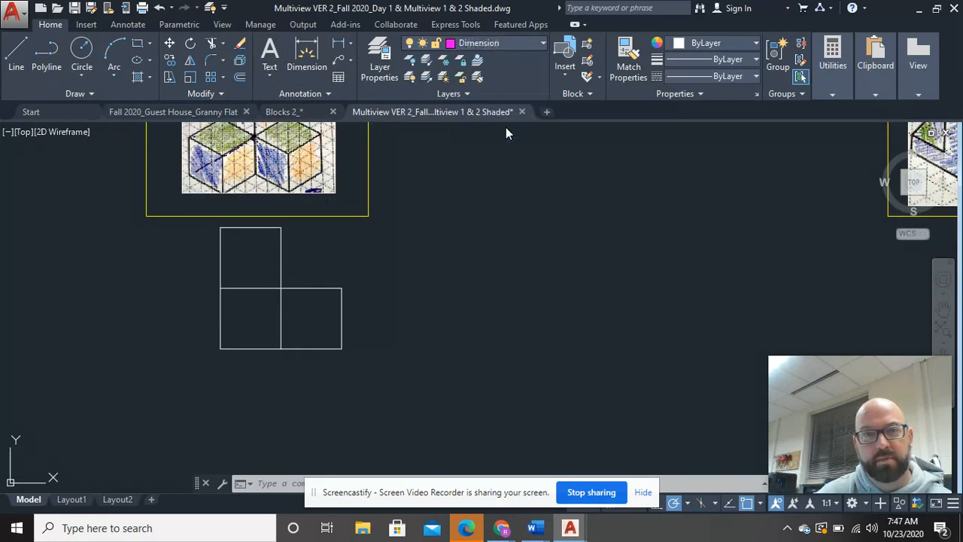
left_click(270, 79)
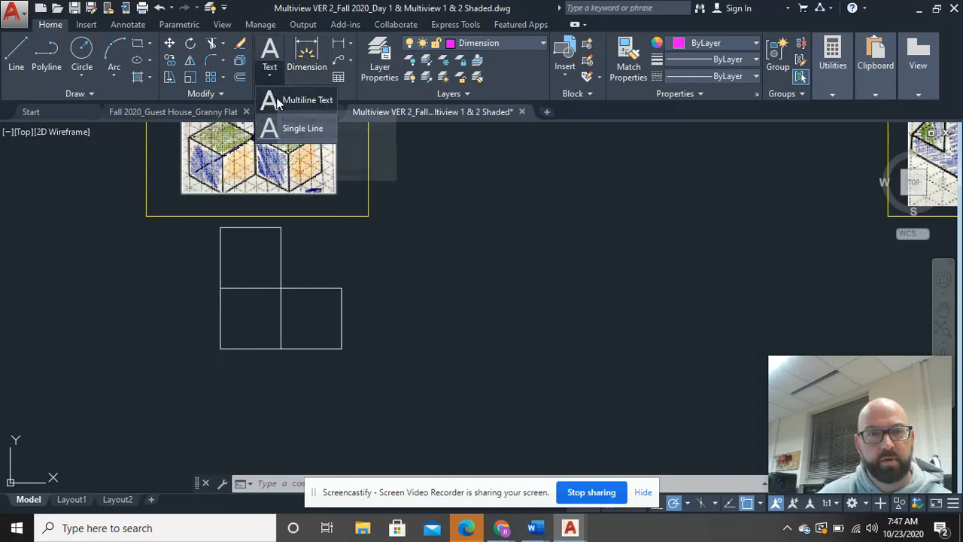
left_click(277, 99)
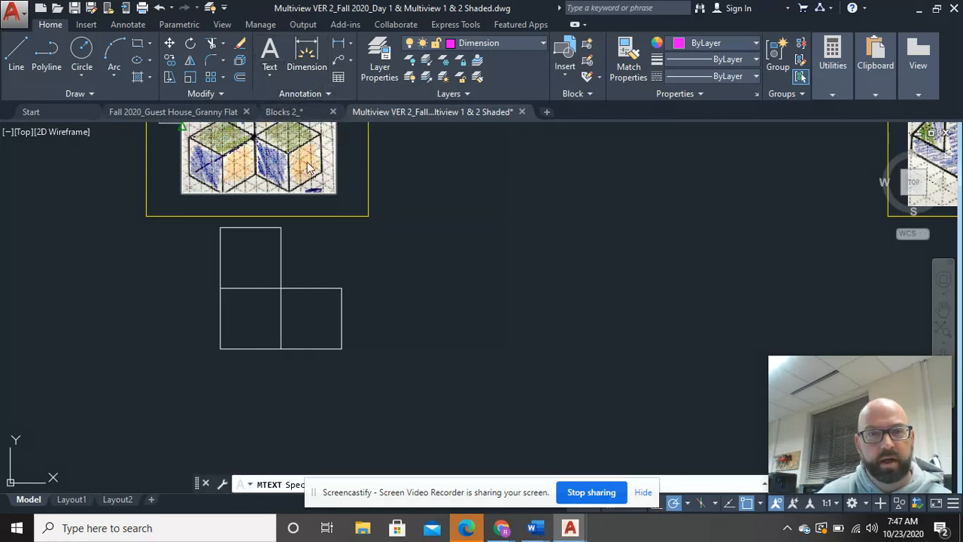
left_click(246, 361)
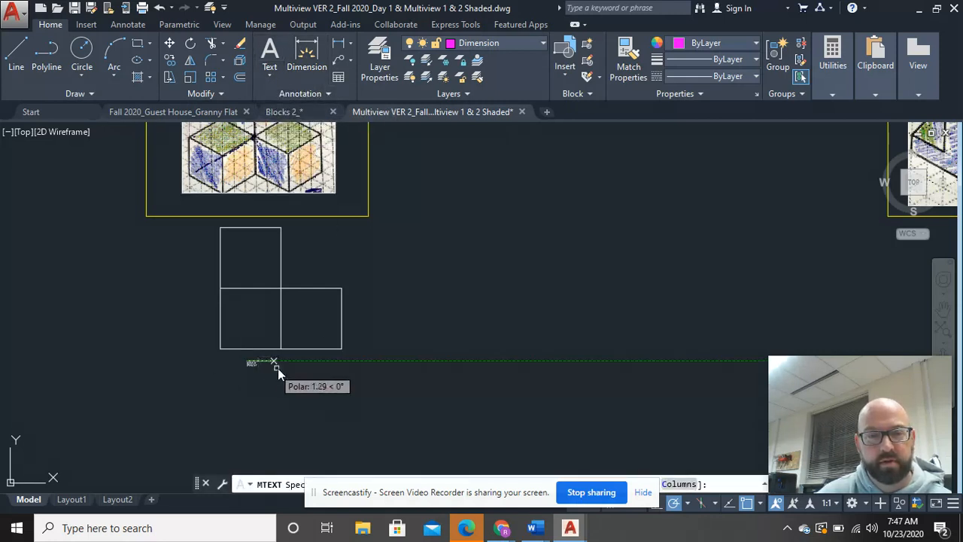
left_click(323, 377)
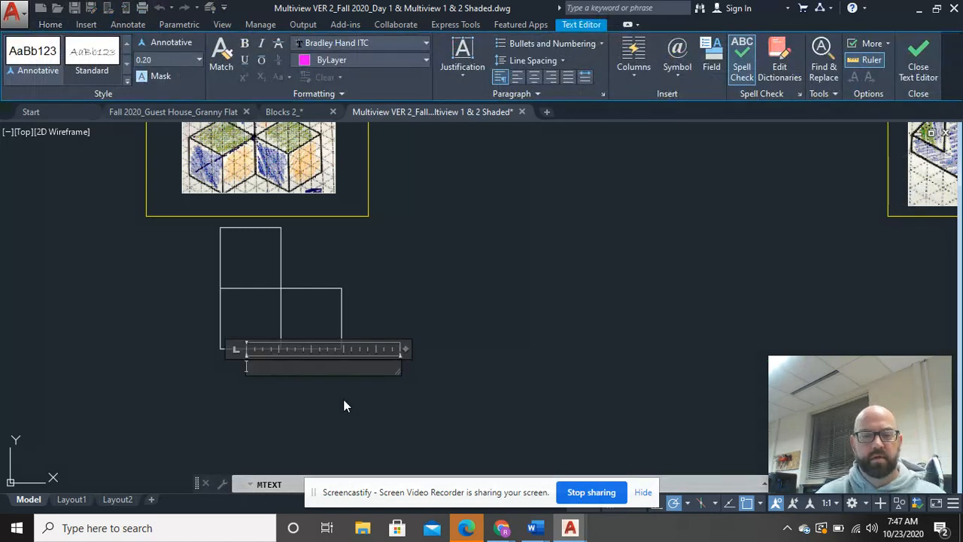
type("FROONT")
left_click(343, 399)
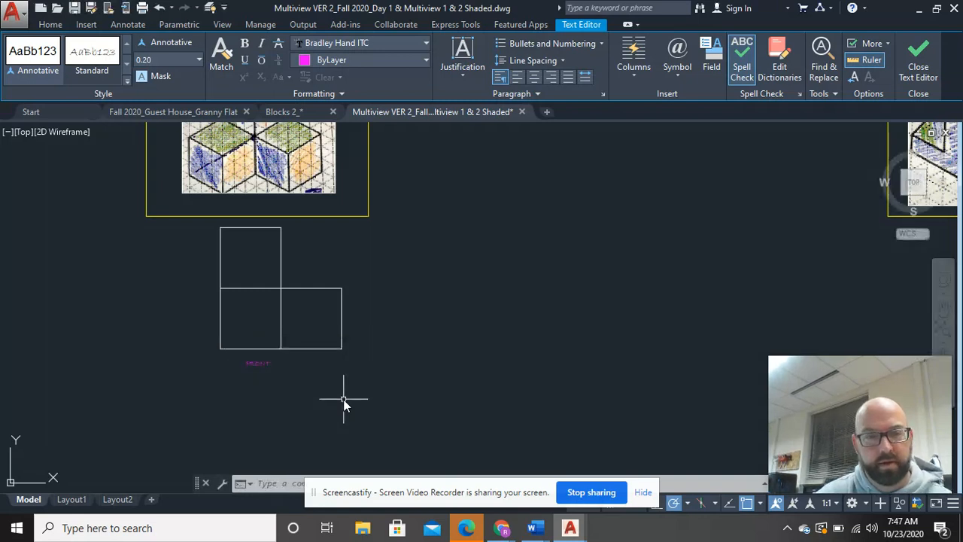
Step: Scale up the "FRONT" label about its own middle until it is roughly as wide as one square
left_click(261, 367)
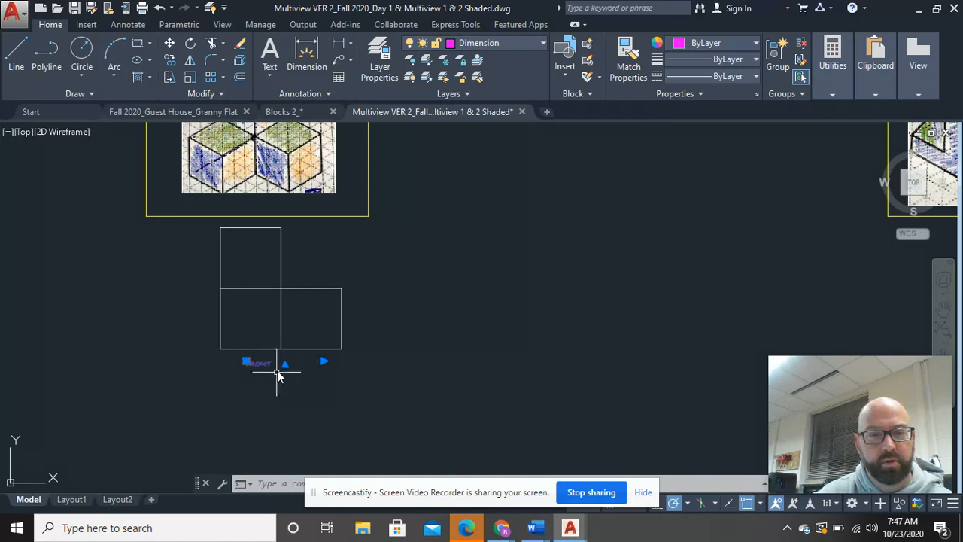
right_click(358, 281)
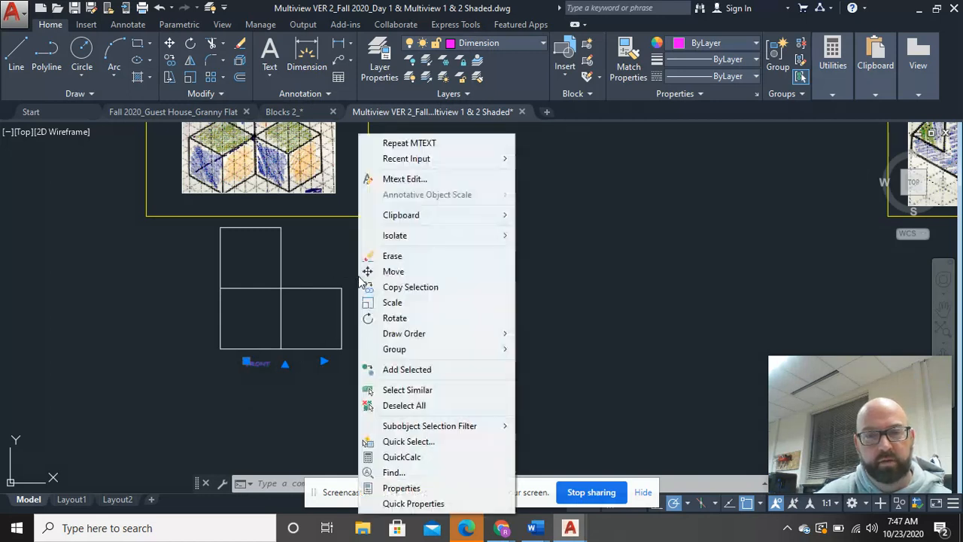
left_click(389, 301)
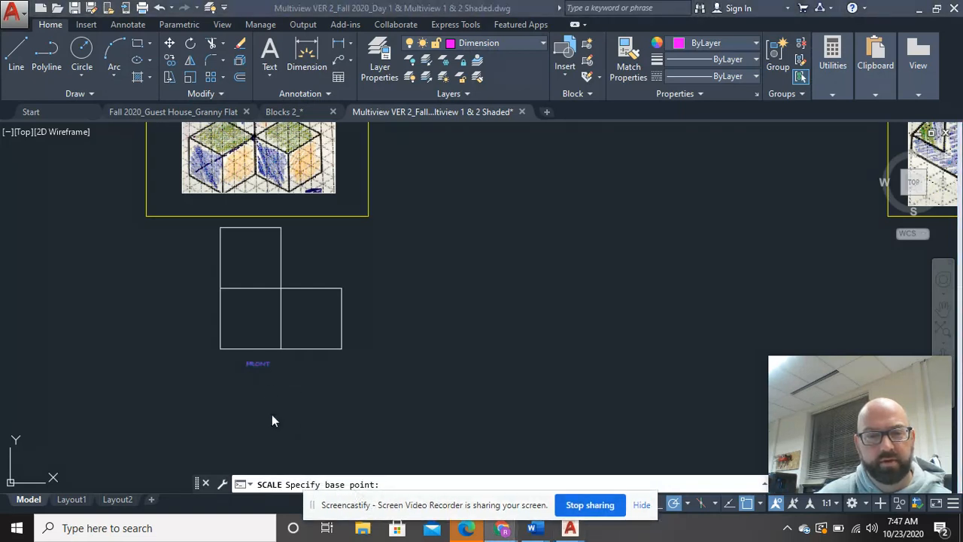
left_click(261, 362)
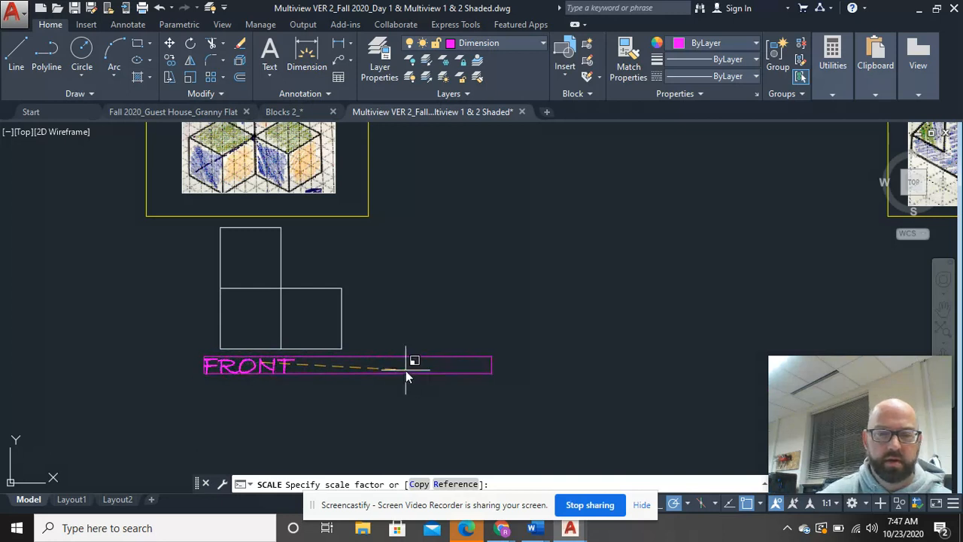
type("0.6")
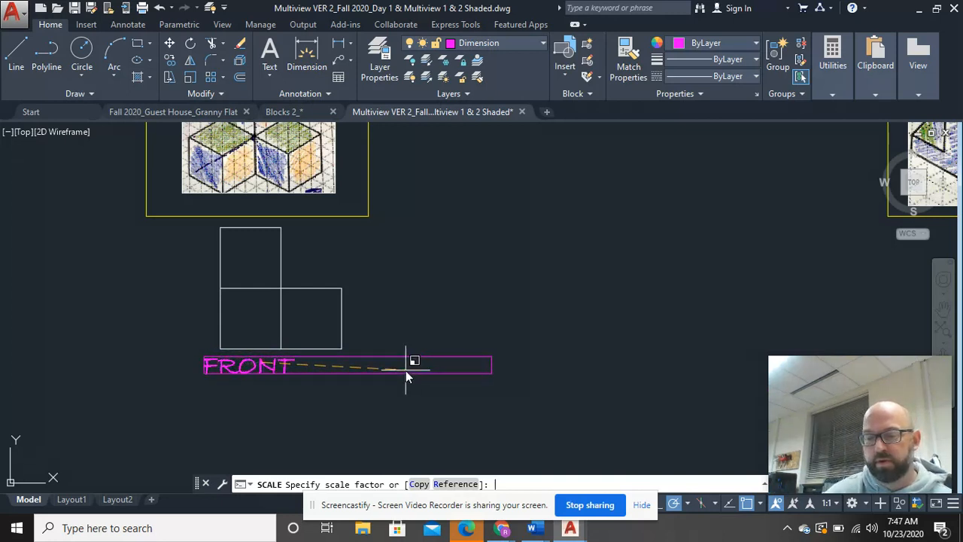
key("Return")
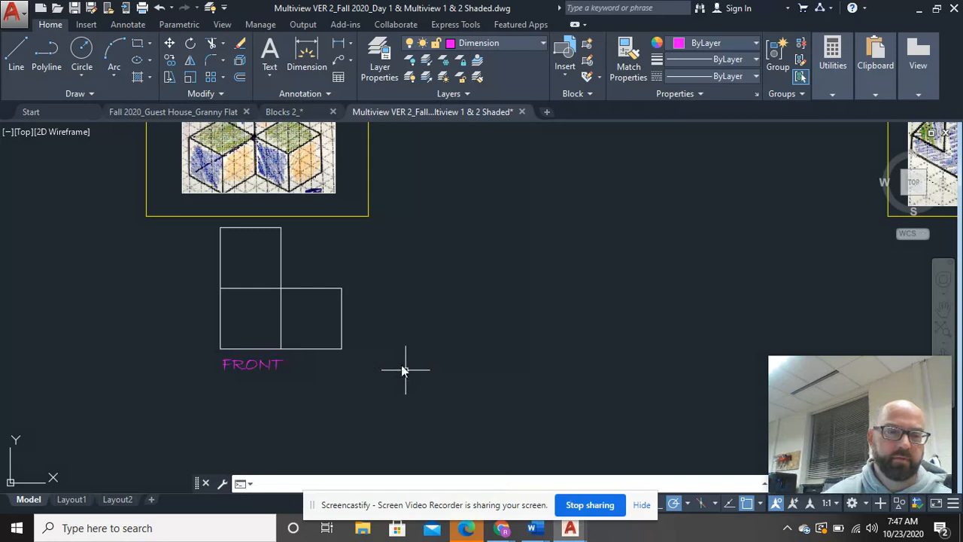
Step: Move the L-shaped front view together with its "FRONT" label straight down, away from the three-cube frame
left_click(341, 397)
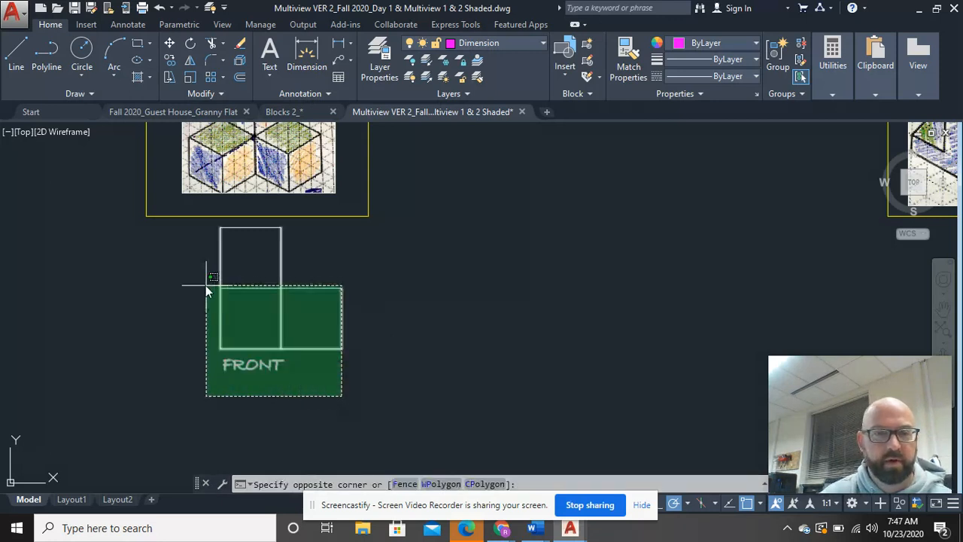
left_click(208, 215)
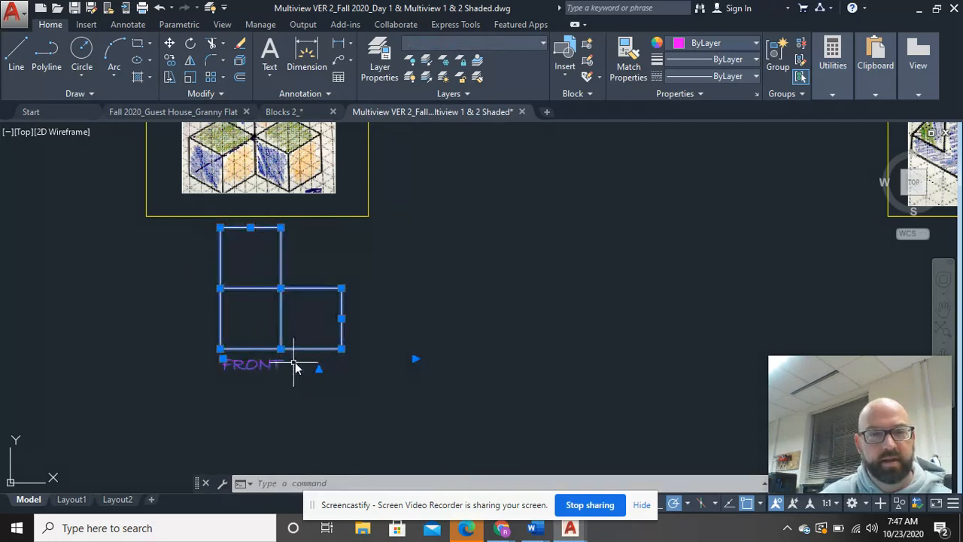
right_click(308, 330)
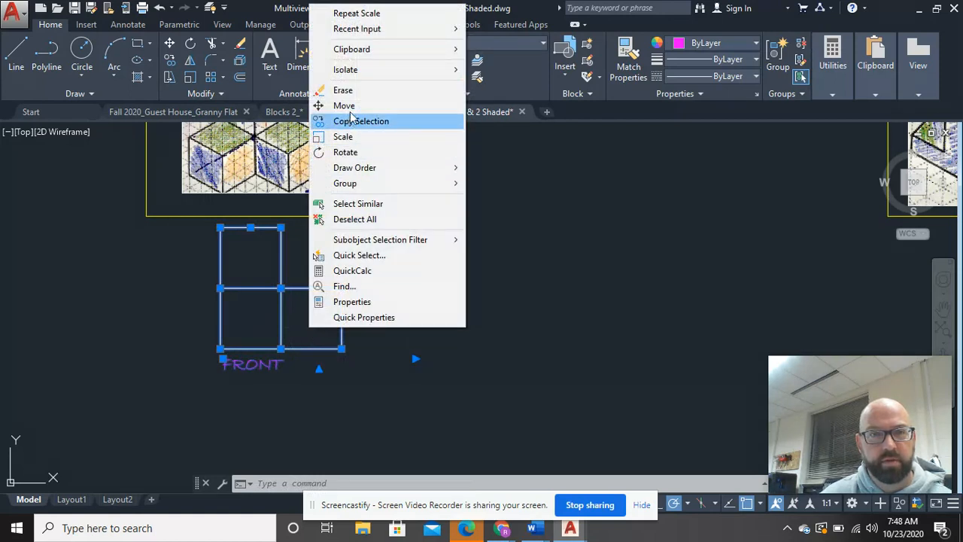
left_click(345, 106)
left_click(311, 288)
middle_click_drag(303, 343, 303, 256)
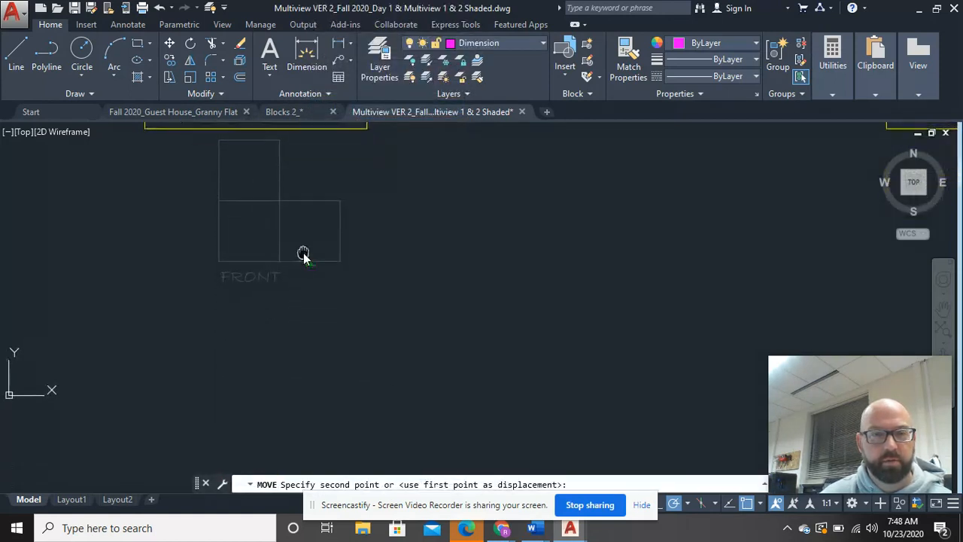
left_click(305, 320)
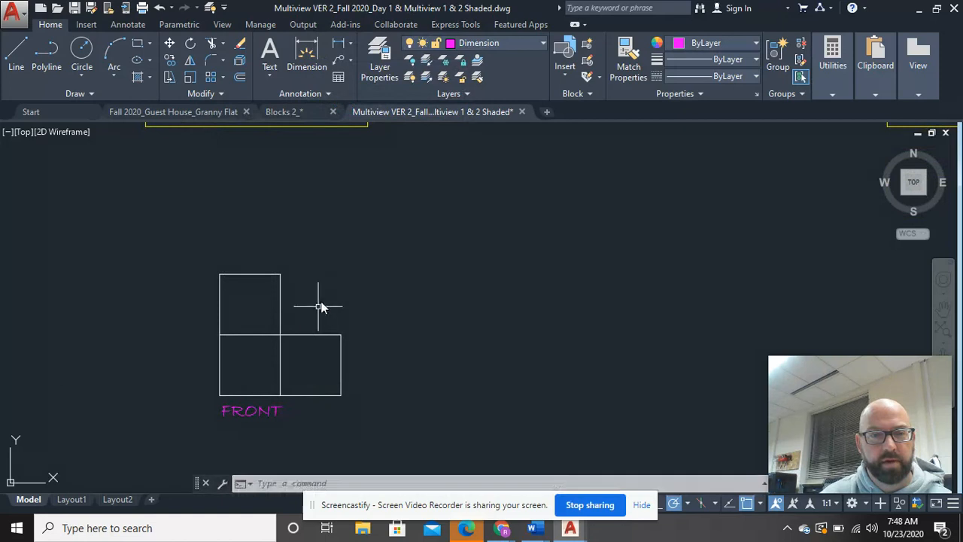
Step: Draw a small closed rectangle of four freehand lines on the Dimension layer, above and to the right of the front view
scroll(380, 255, "down", 2)
middle_click_drag(389, 243, 348, 322)
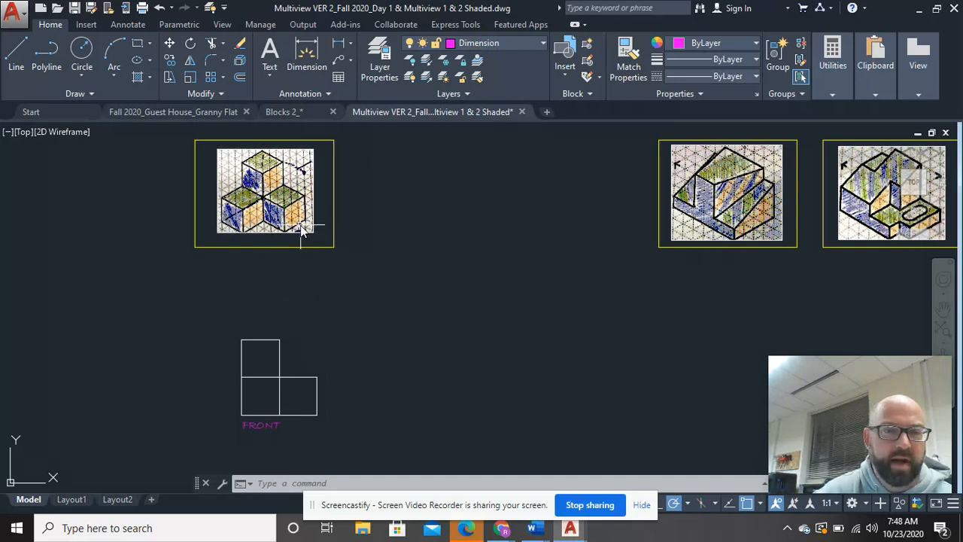
left_click(17, 54)
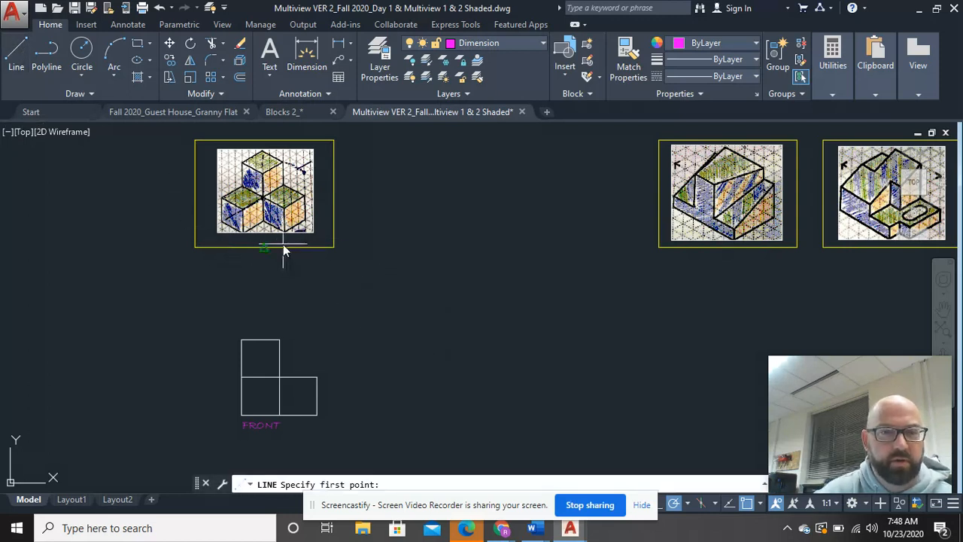
left_click(363, 343)
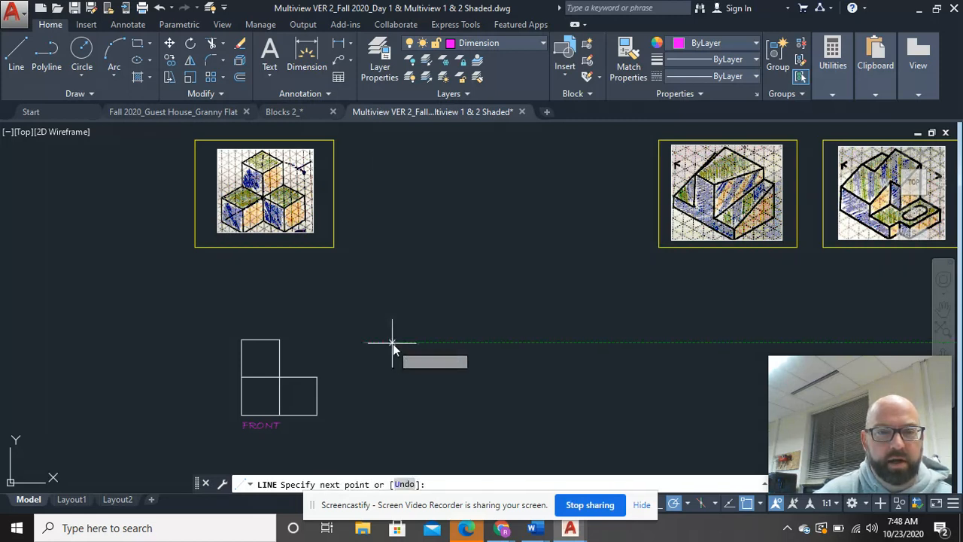
left_click(404, 343)
left_click(404, 309)
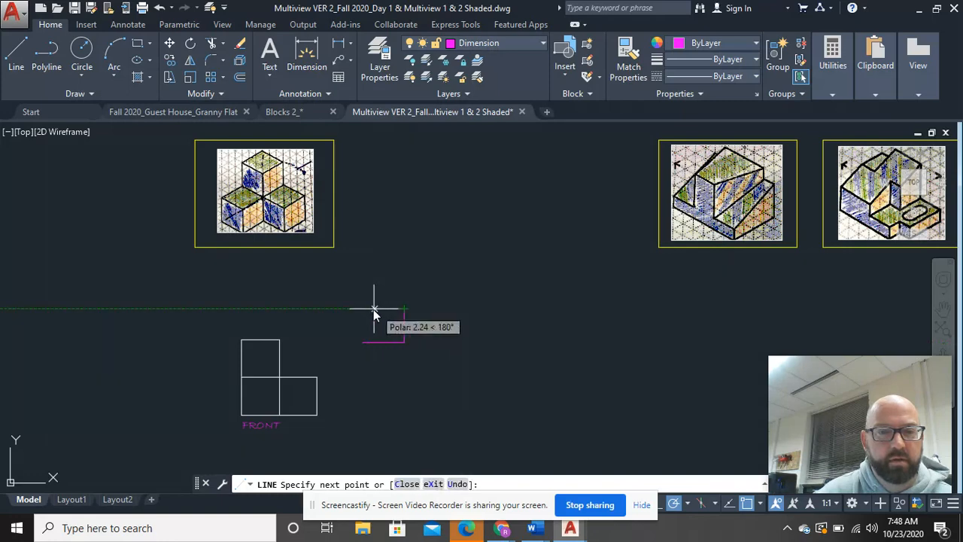
left_click(364, 308)
left_click(364, 343)
right_click(380, 267)
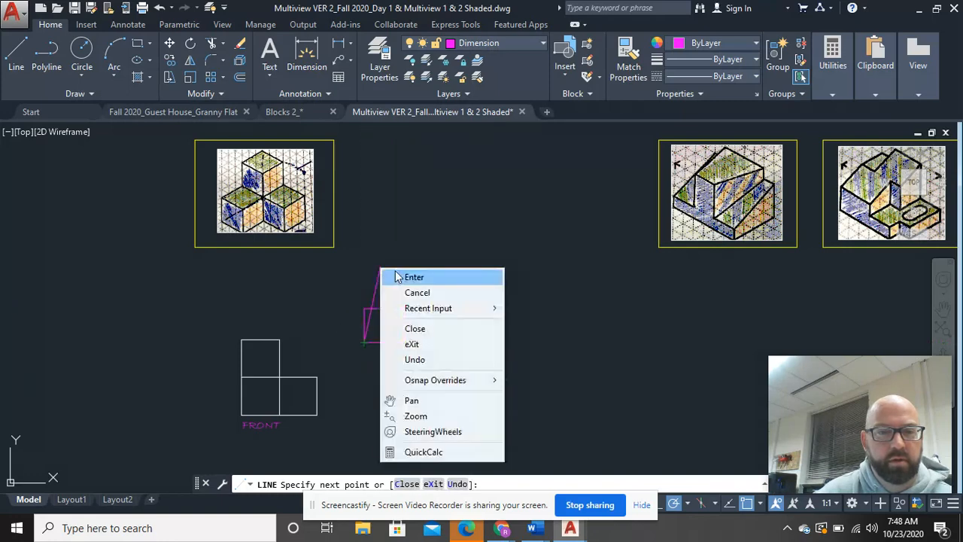
left_click(393, 275)
right_click(394, 273)
left_click(447, 16)
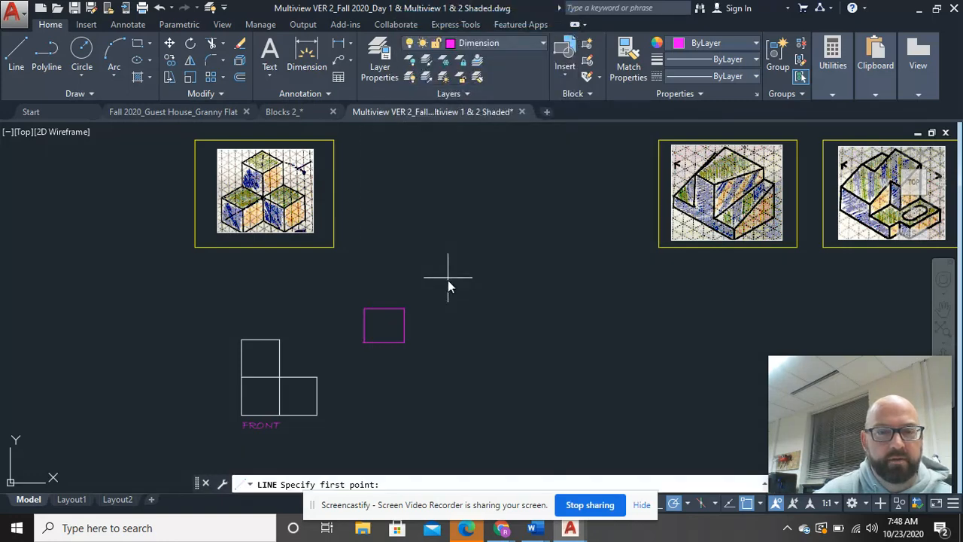
left_click(425, 341)
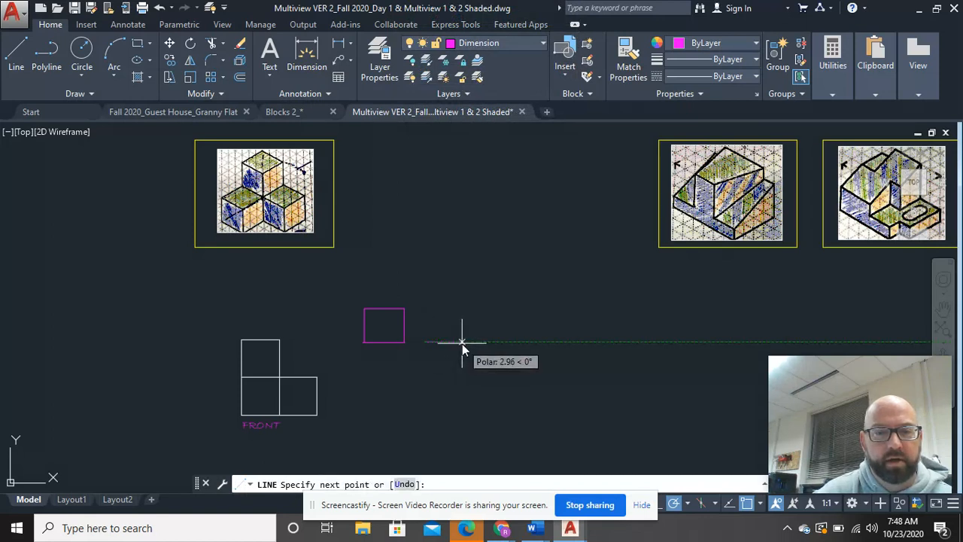
key("Escape")
Step: Copy the small magenta rectangle once horizontally to its right, leaving a gap between the two
left_click(432, 351)
left_click(360, 299)
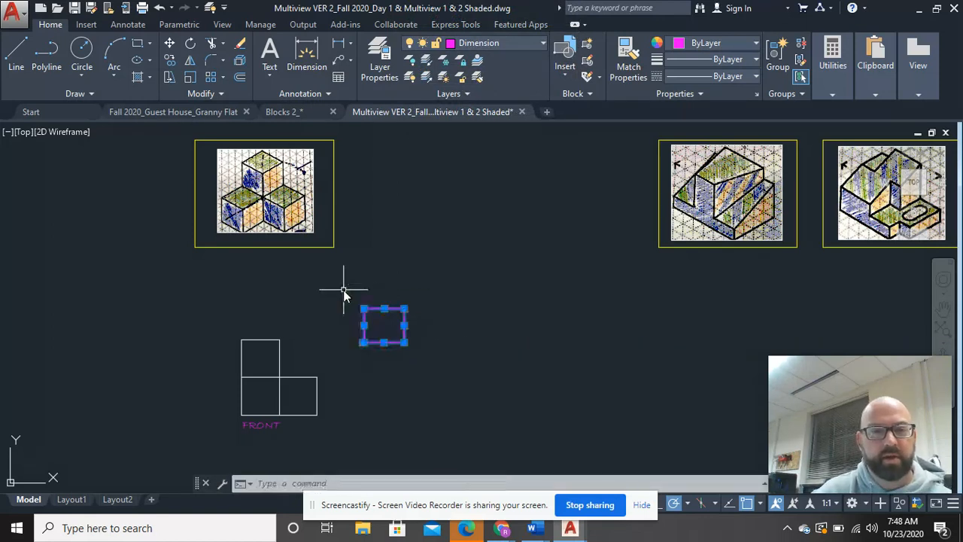
right_click(344, 289)
left_click(380, 307)
left_click(405, 323)
left_click(466, 324)
right_click(445, 293)
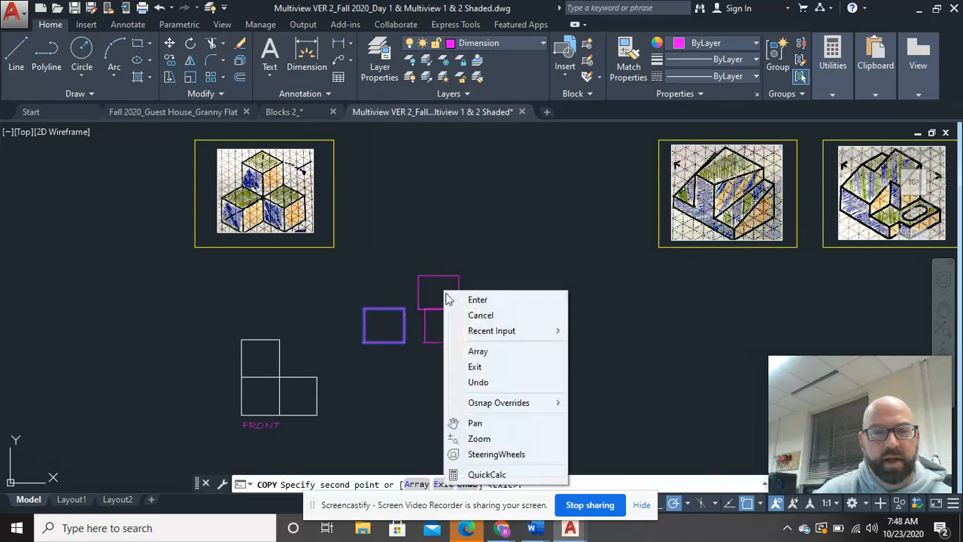
left_click(453, 300)
Step: Copy the second magenta rectangle directly on top of itself vertically, stacking the copy corner to corner
left_click(474, 353)
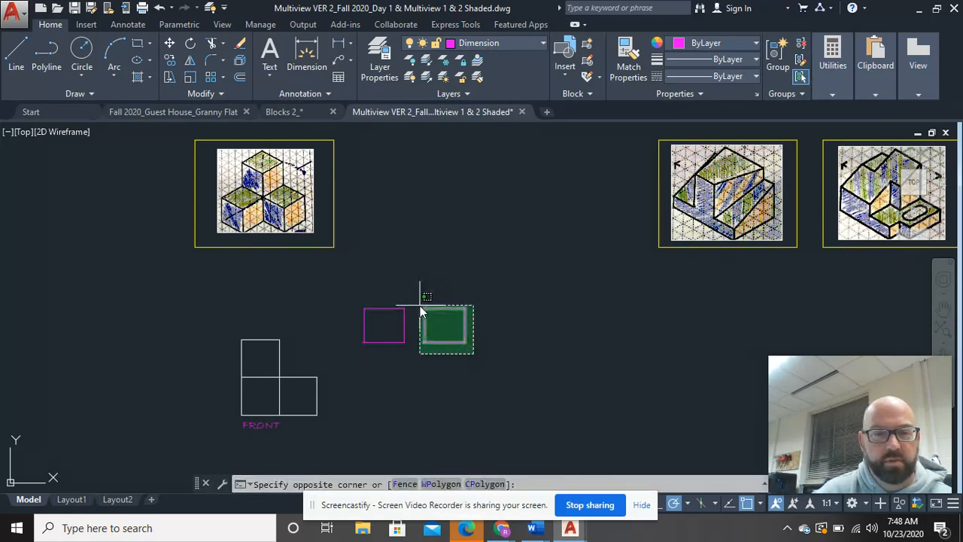
left_click(420, 305)
right_click(436, 307)
left_click(487, 307)
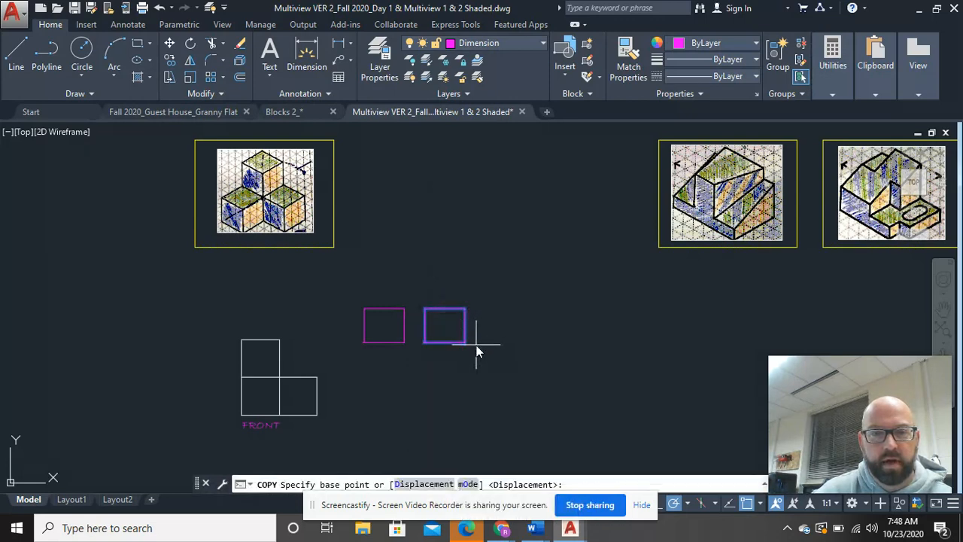
left_click(466, 343)
left_click(465, 309)
left_click(513, 288)
right_click(521, 295)
left_click(548, 298)
Step: Move the separate magenta rectangle against the lower left side of the stacked pair, aligning their bottom corners
left_click(415, 365)
left_click(340, 299)
right_click(339, 300)
left_click(379, 290)
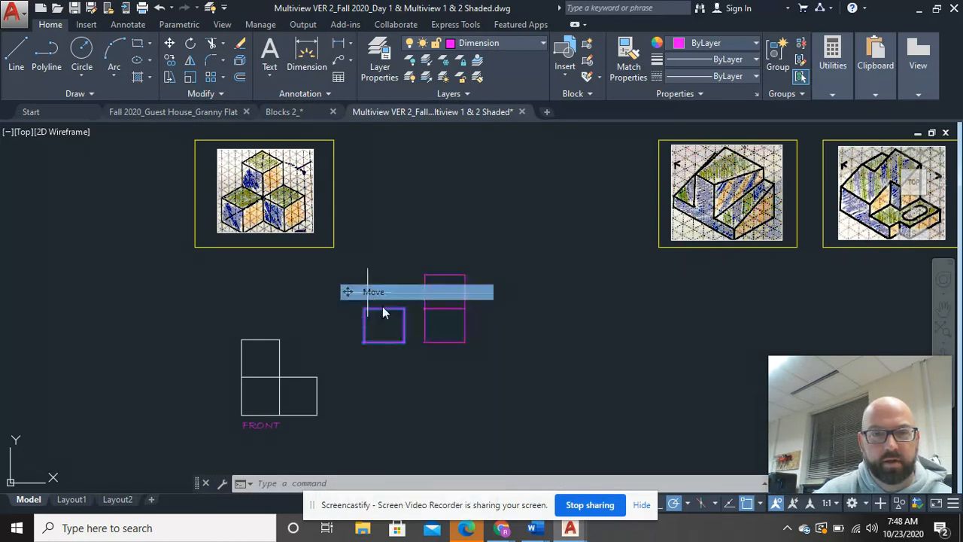
left_click(405, 344)
left_click(424, 343)
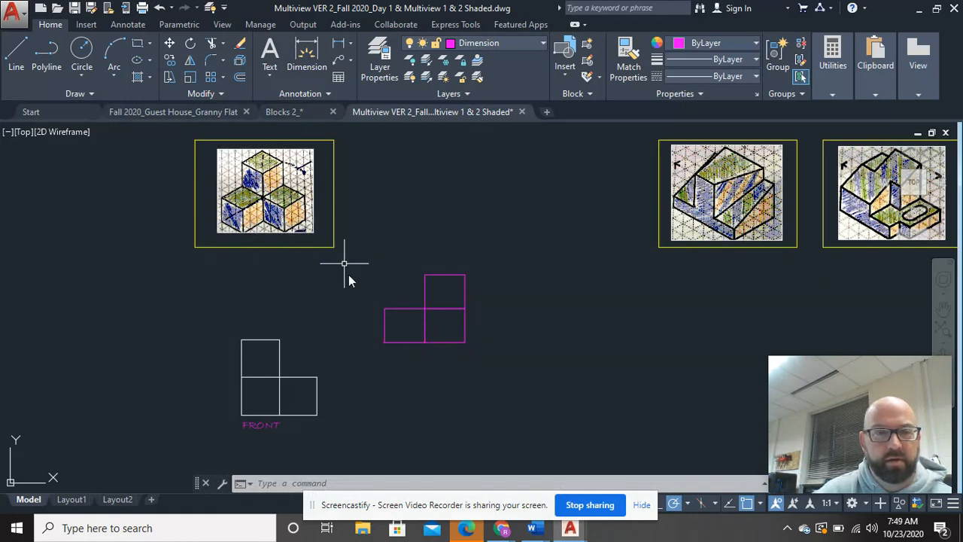
Step: Erase all three magenta rectangles beside the front view
left_click(476, 366)
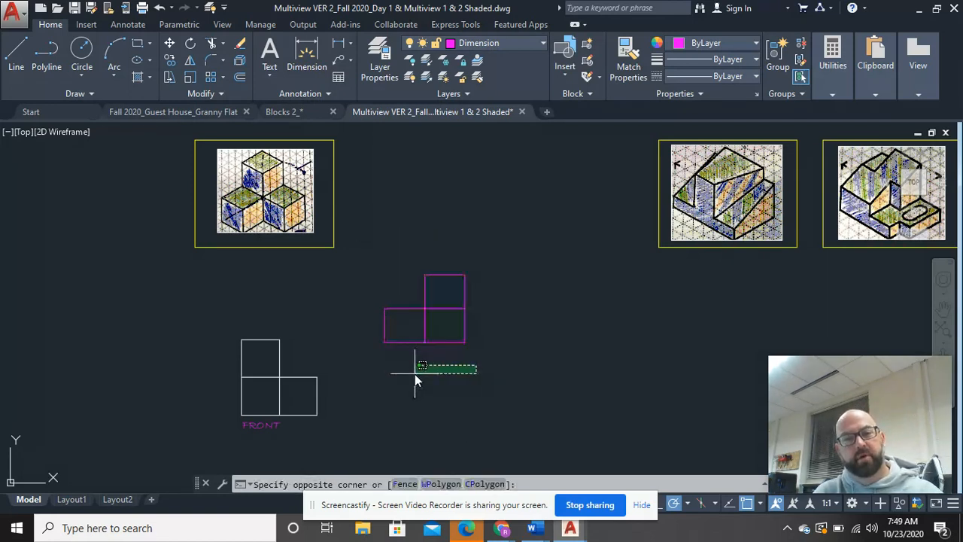
left_click(383, 266)
type("e")
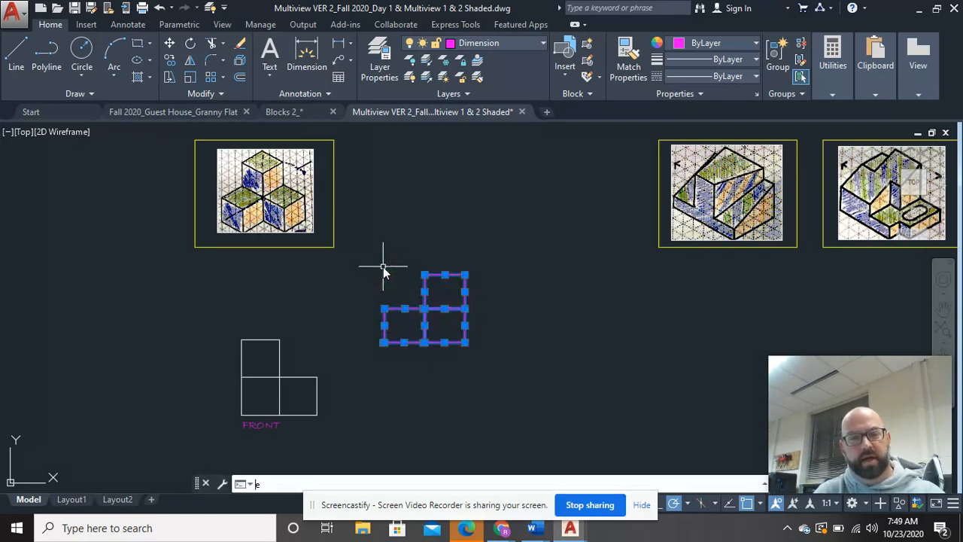
key("Return")
Step: Mirror the L-shaped front outline across a vertical line just to its right, keeping the source objects
left_click(322, 419)
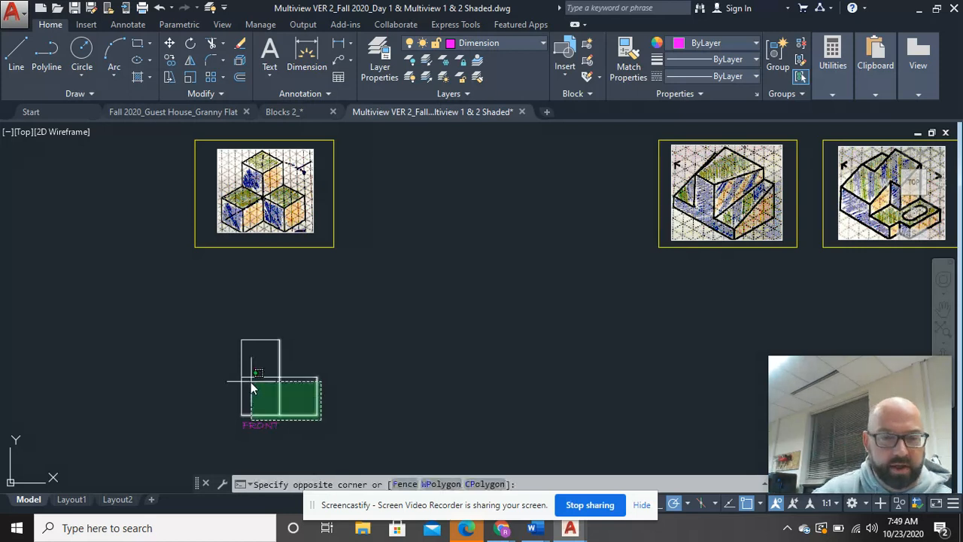
left_click(213, 339)
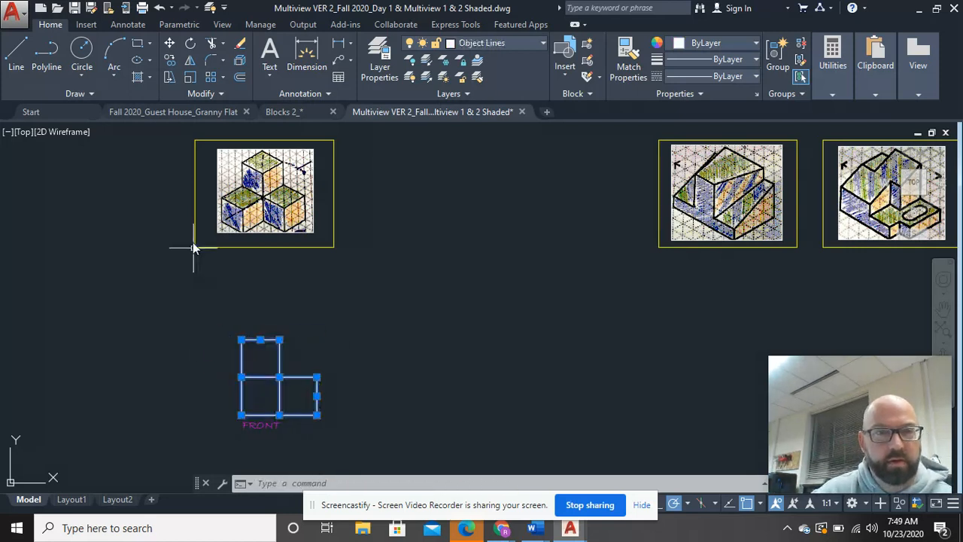
left_click(189, 62)
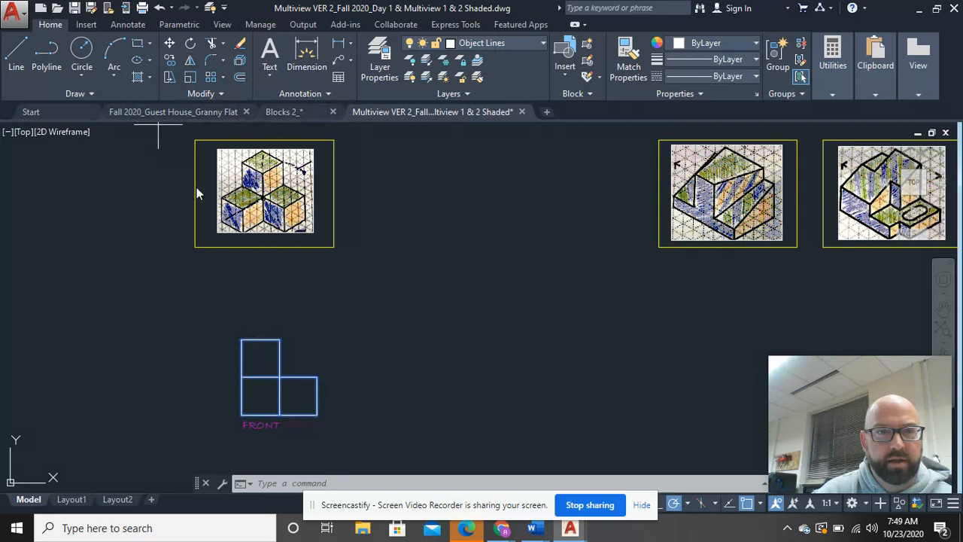
left_click(337, 316)
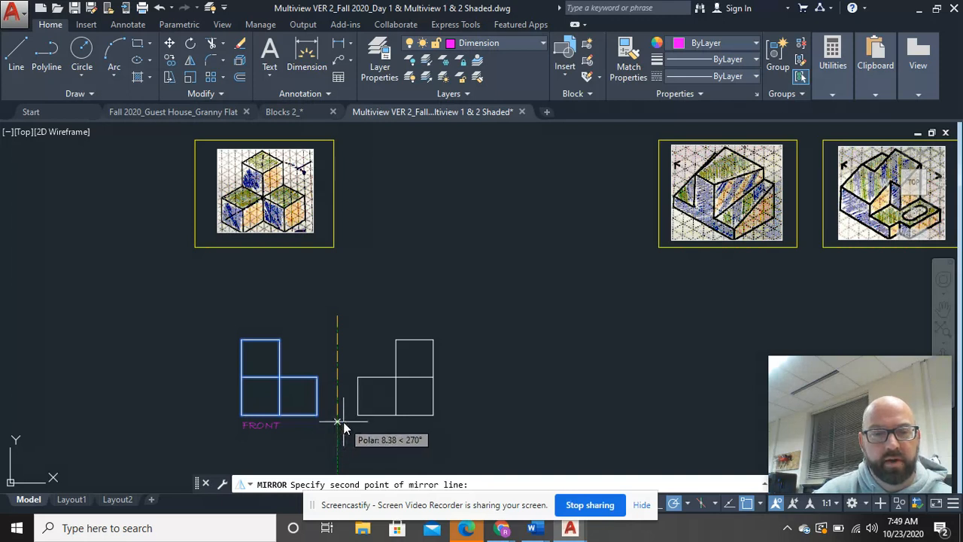
middle_click_drag(344, 428, 344, 361)
scroll(344, 362, "up", 2)
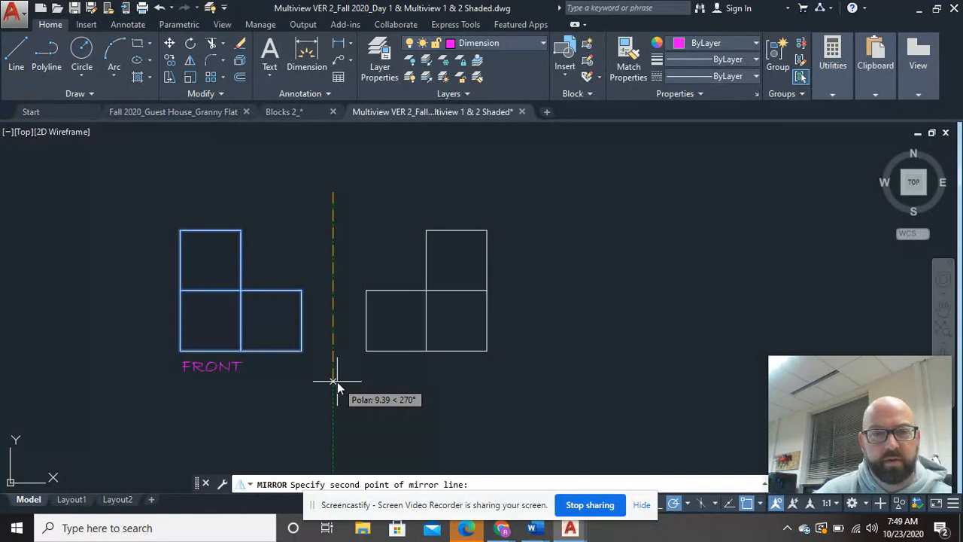
left_click(337, 381)
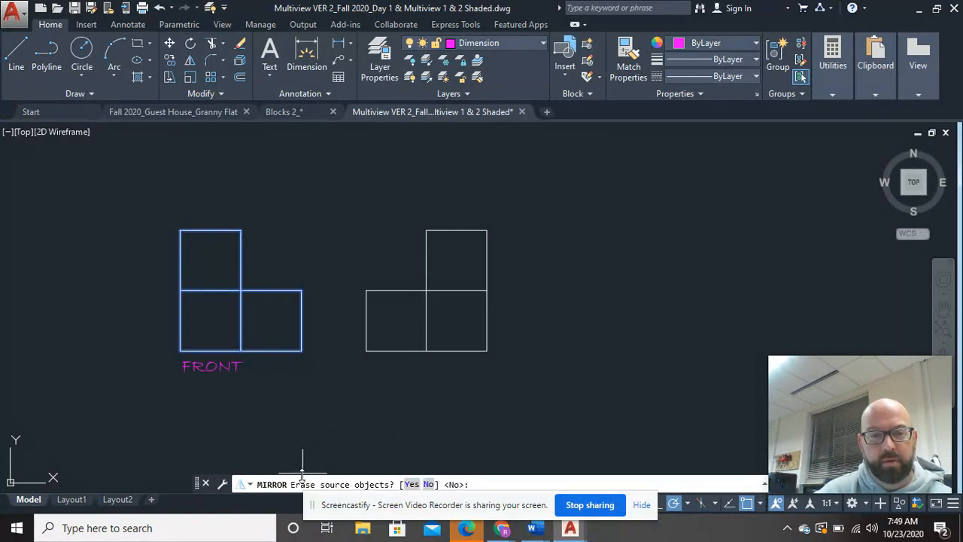
left_click(428, 484)
Step: Copy the "FRONT" label horizontally about 10.4 units to the right, beneath the mirrored view
left_click(271, 391)
left_click(184, 364)
right_click(183, 364)
left_click(216, 287)
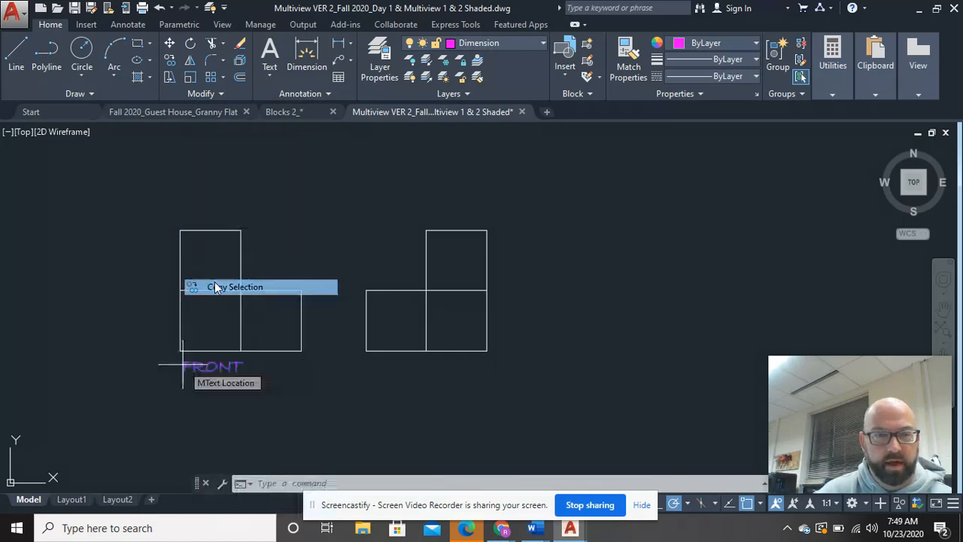
left_click(216, 369)
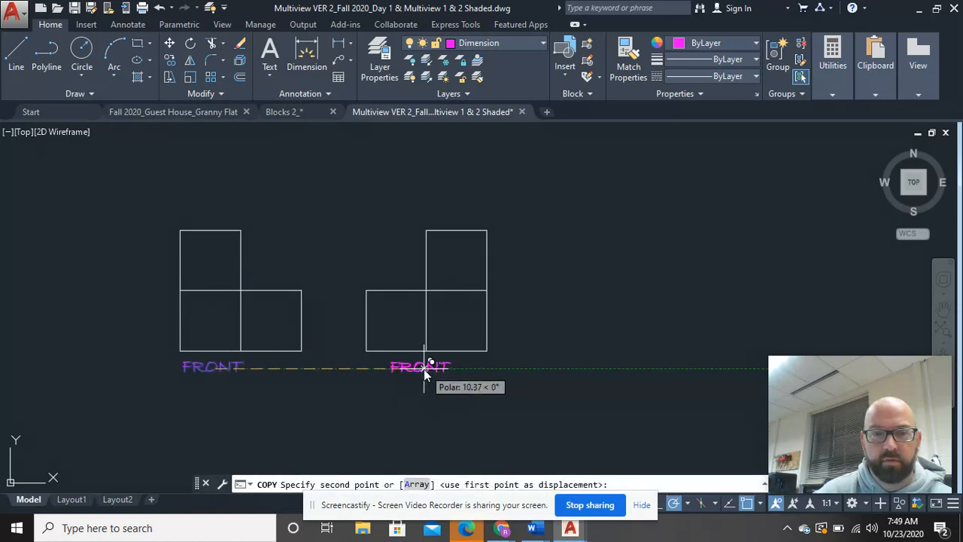
left_click(423, 368)
right_click(642, 276)
left_click(661, 287)
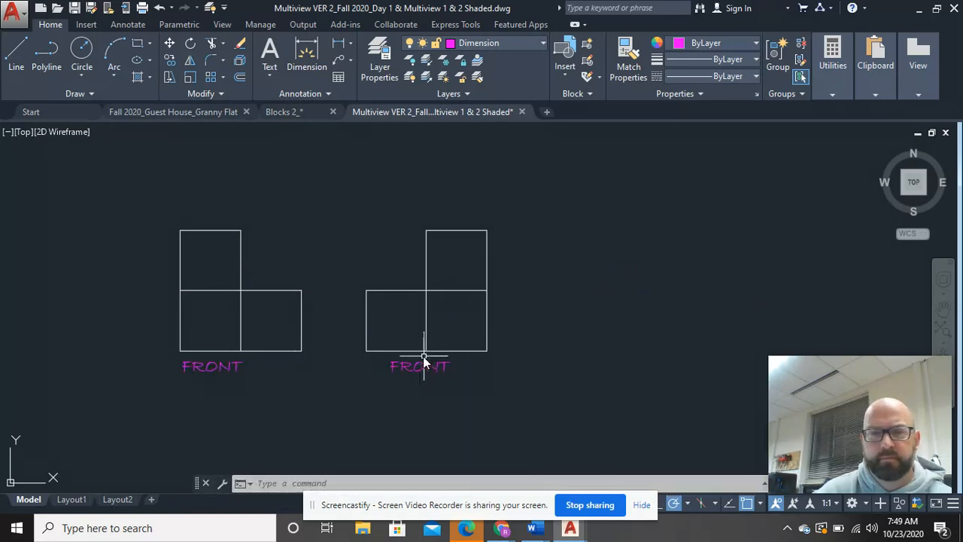
Step: Change the copied label beneath the mirrored side view to "RIGHT"
double_click(420, 365)
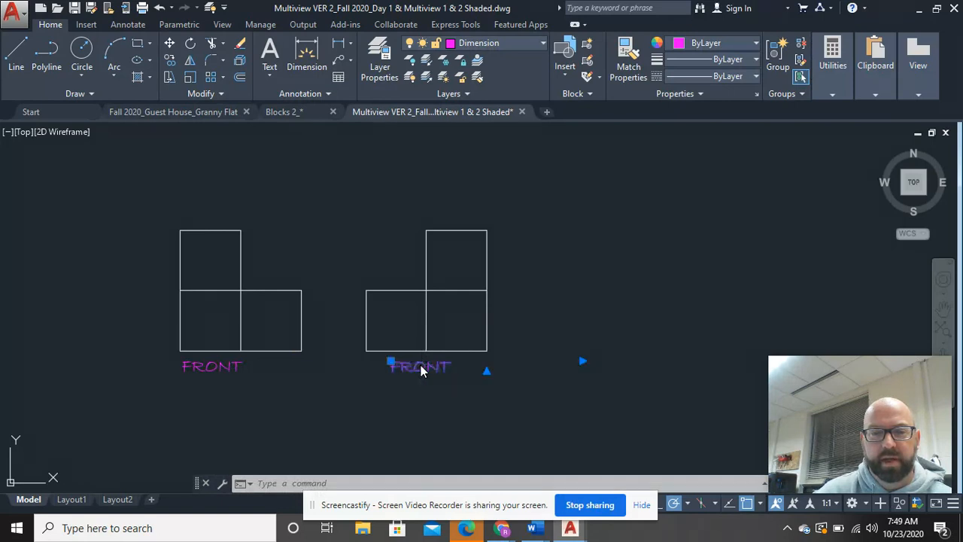
left_click_drag(455, 368, 391, 367)
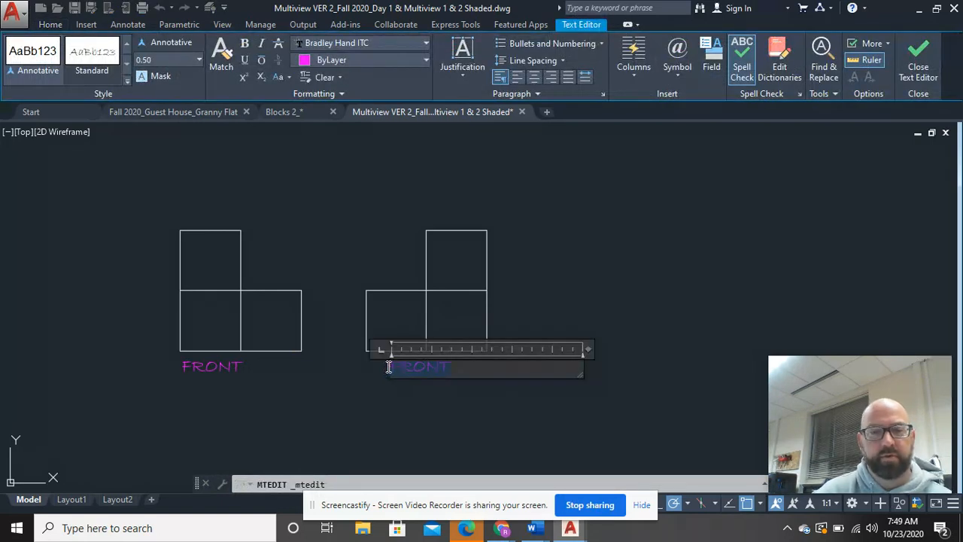
type("RO")
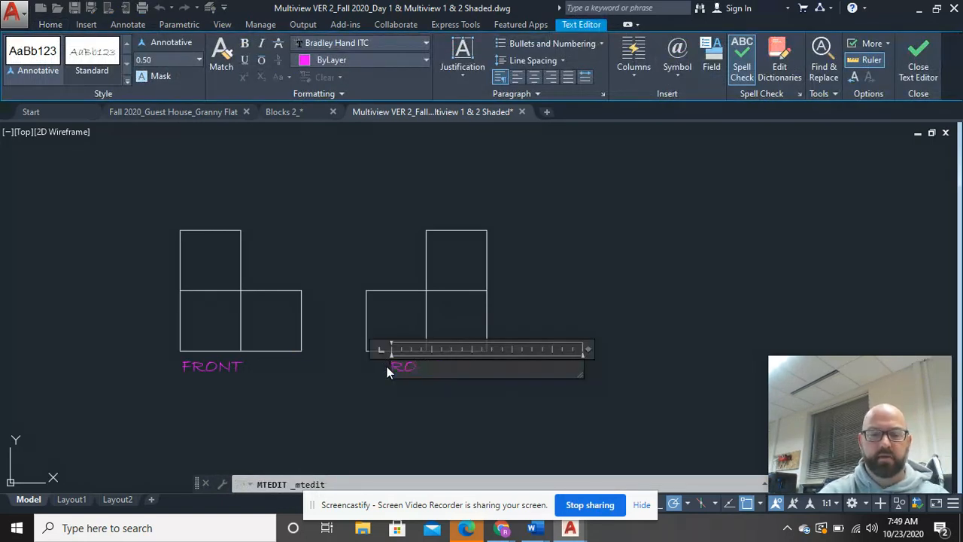
type("IGHT")
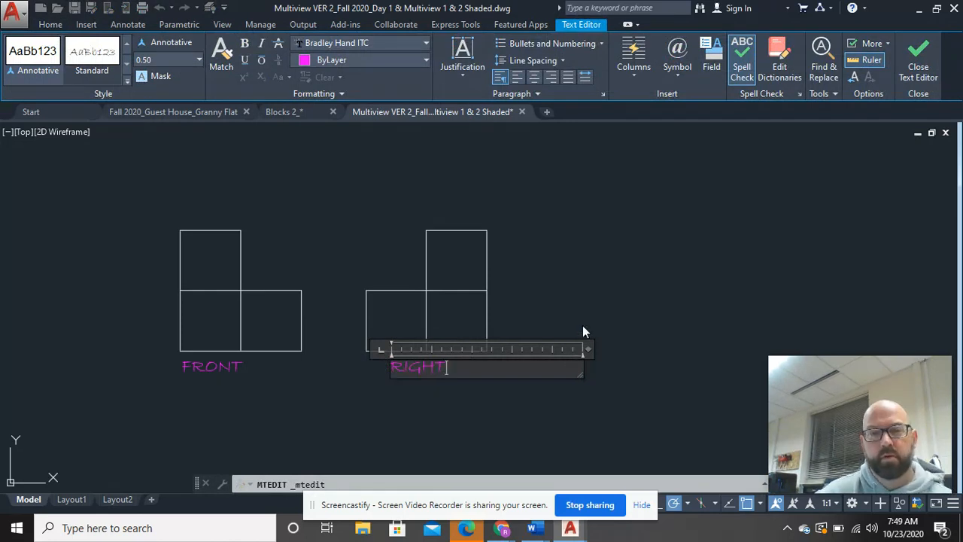
left_click(579, 187)
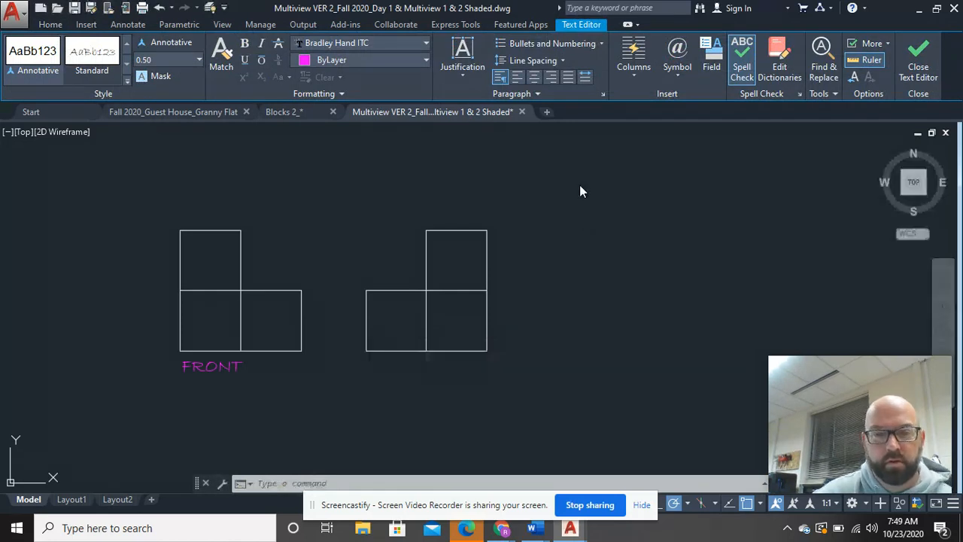
Step: Mirror the L-shaped front outline upward across a horizontal line just above it, keeping the source objects
scroll(541, 292, "down", 5)
middle_click_drag(541, 291, 518, 370)
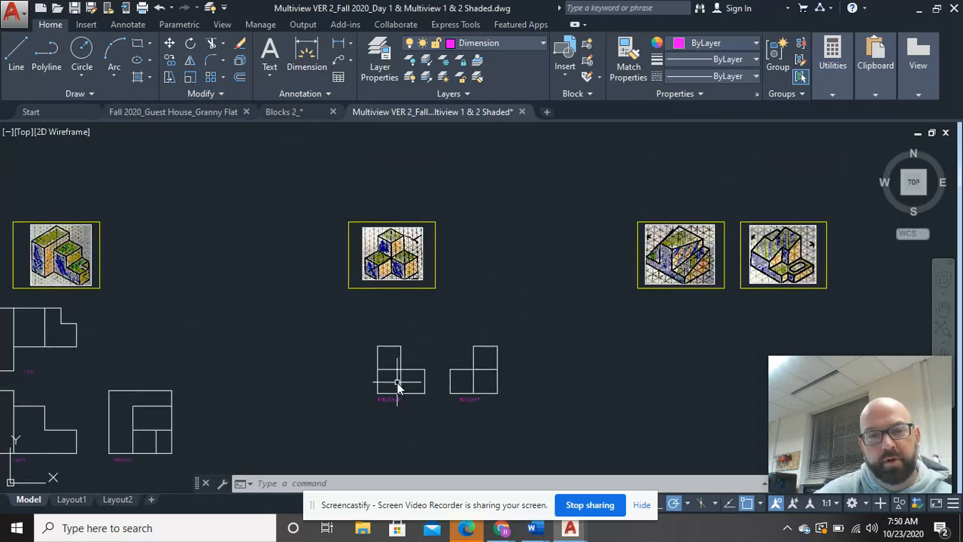
scroll(378, 280, "up", 2)
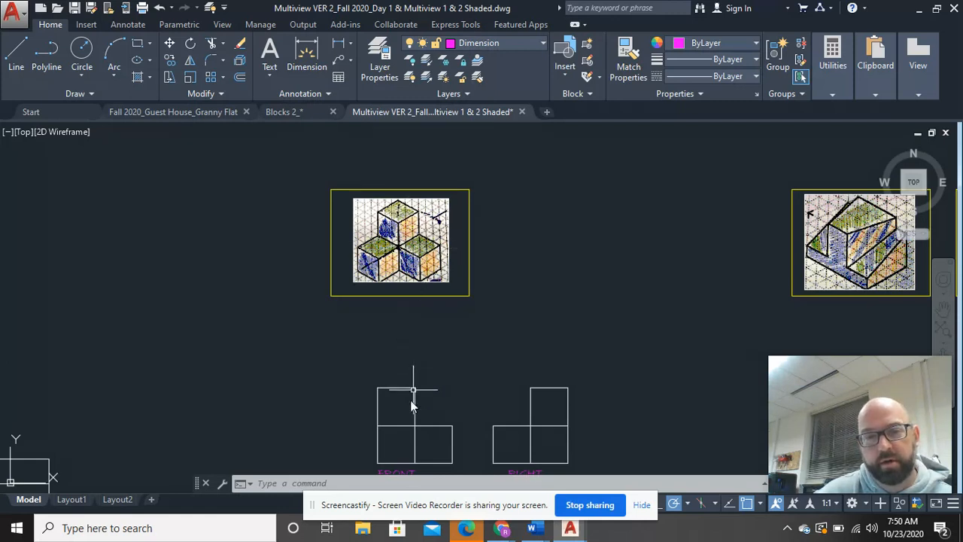
left_click(459, 464)
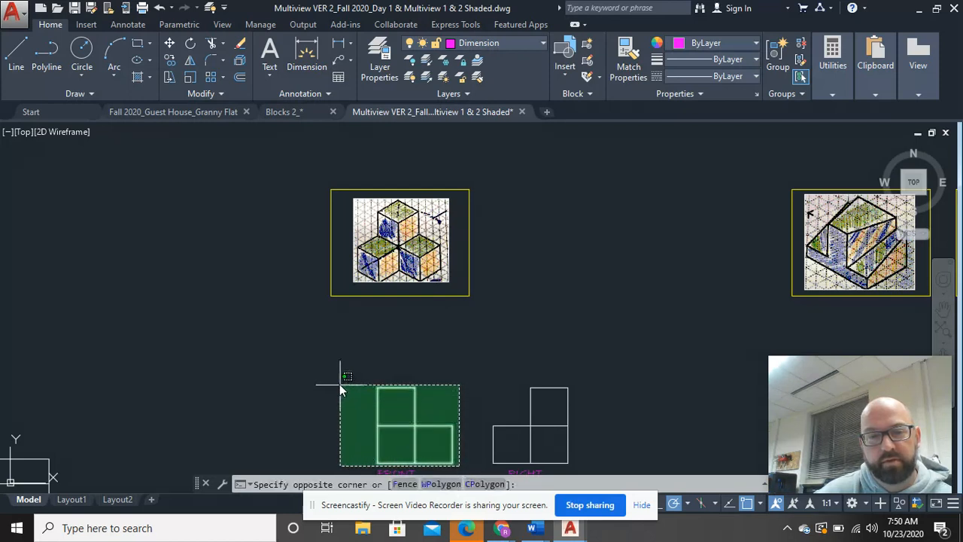
left_click(339, 384)
left_click(190, 60)
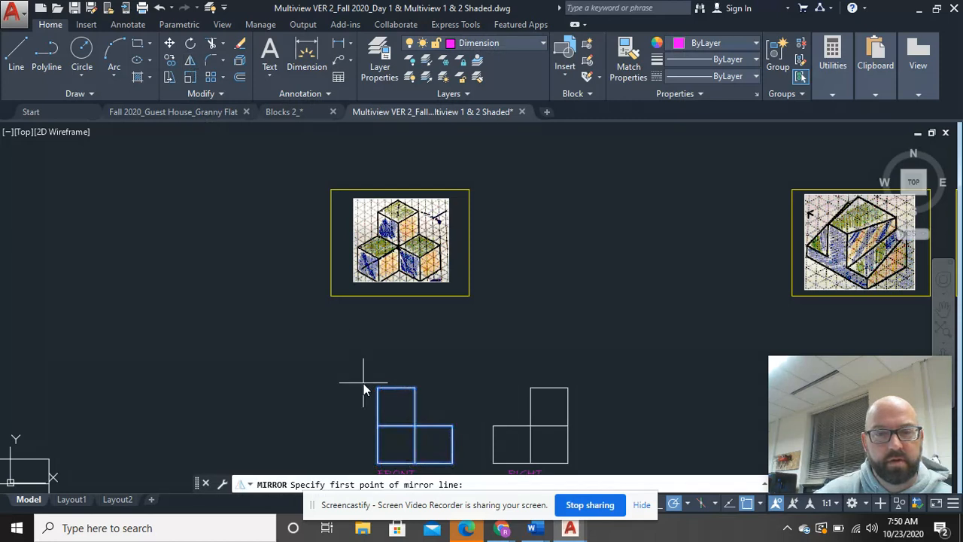
left_click(358, 372)
left_click(397, 371)
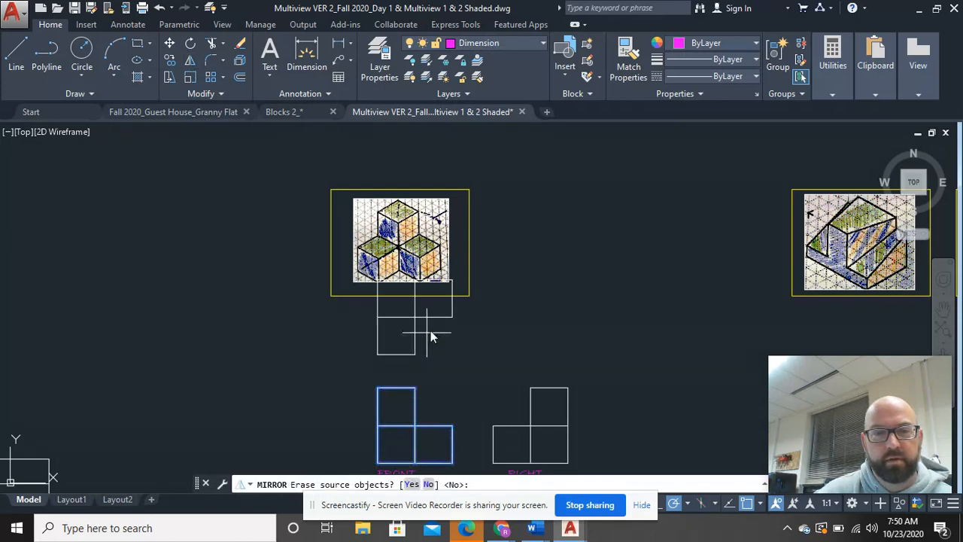
left_click(428, 481)
left_click(474, 321)
left_click(464, 284)
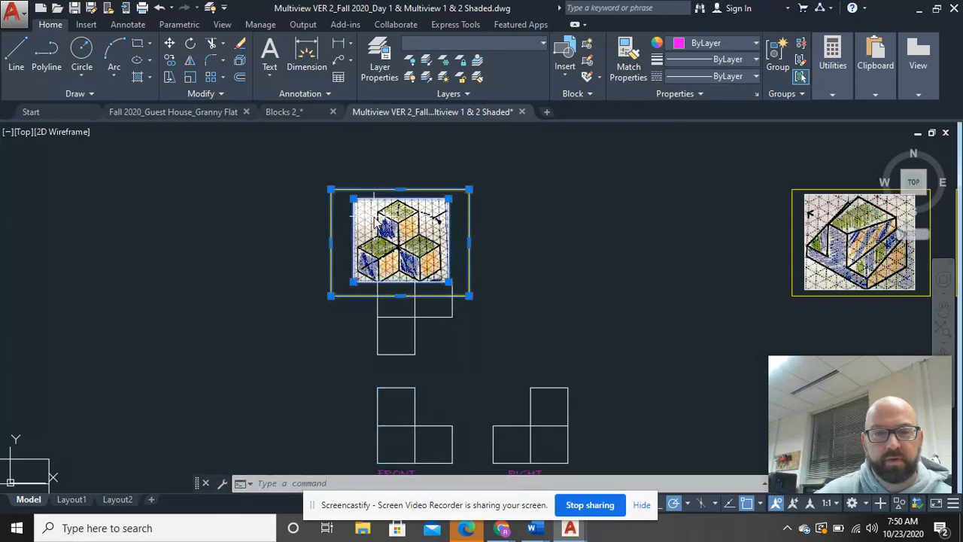
right_click(374, 191)
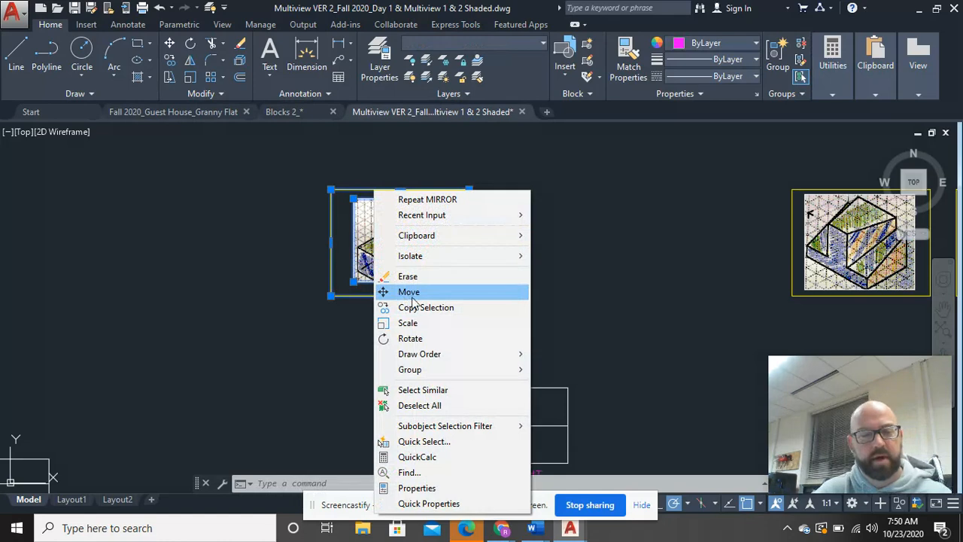
key("Escape")
key("Escape")
Step: Move the upper mirrored outline straight down until it clears the yellow sketch frame, keeping it above the front view
left_click(460, 367)
left_click(358, 310)
scroll(421, 312, "up", 5)
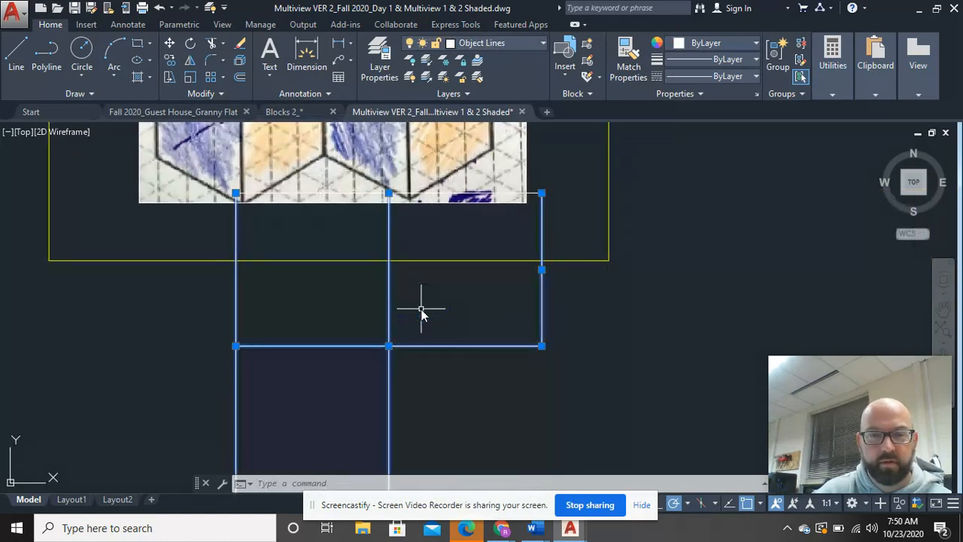
right_click(535, 195)
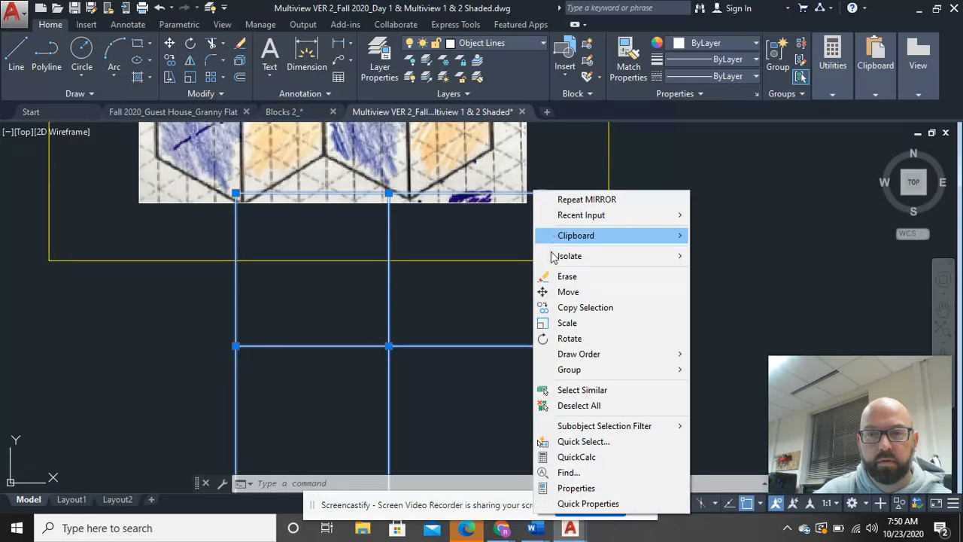
left_click(554, 291)
scroll(459, 295, "down", 5)
left_click(445, 305)
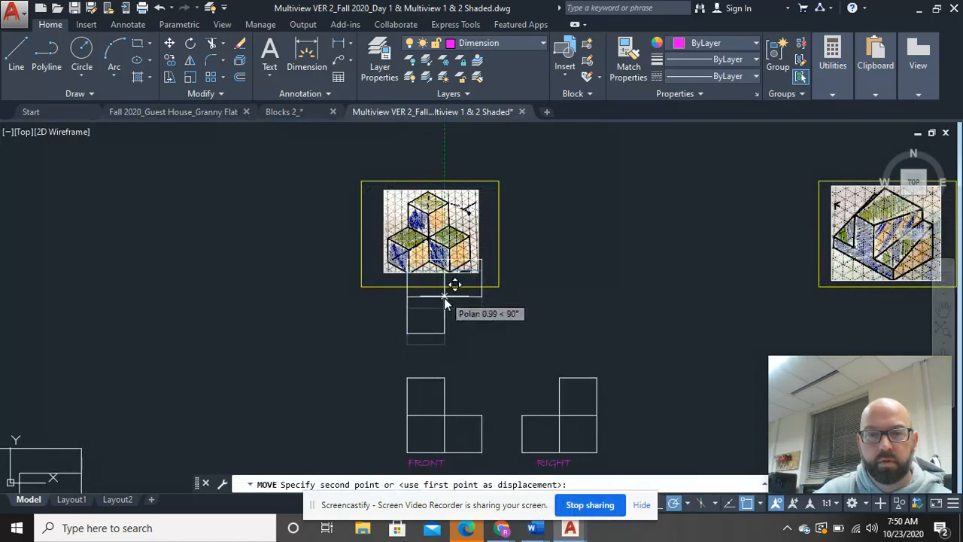
left_click(445, 331)
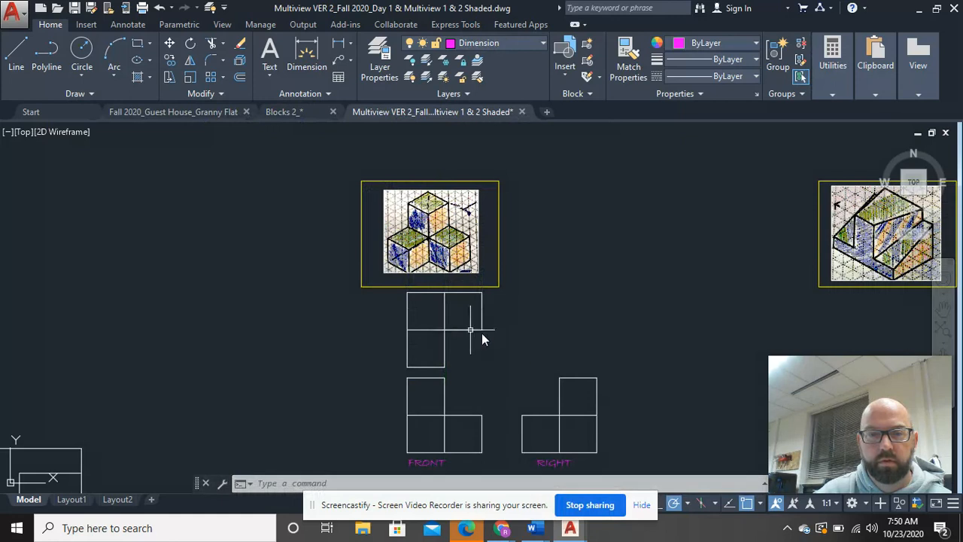
Step: Move the right view together with its "RIGHT" label horizontally closer to the front view
middle_click_drag(516, 445, 426, 369)
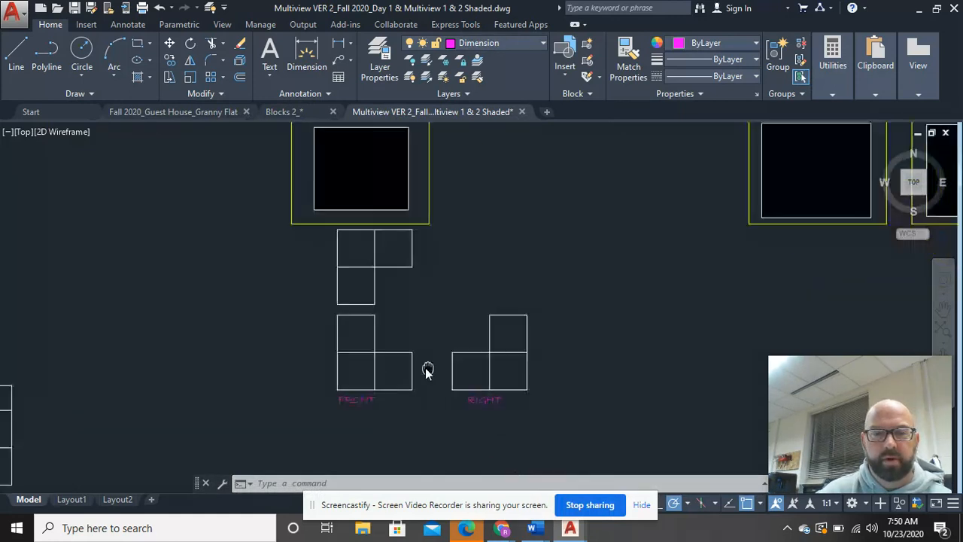
left_click(516, 411)
left_click(432, 295)
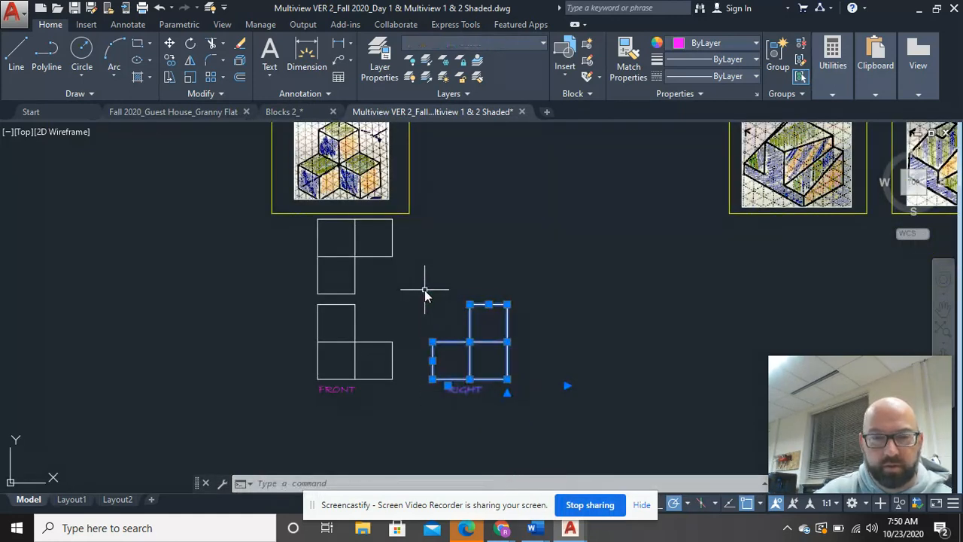
right_click(425, 290)
left_click(459, 292)
left_click(470, 376)
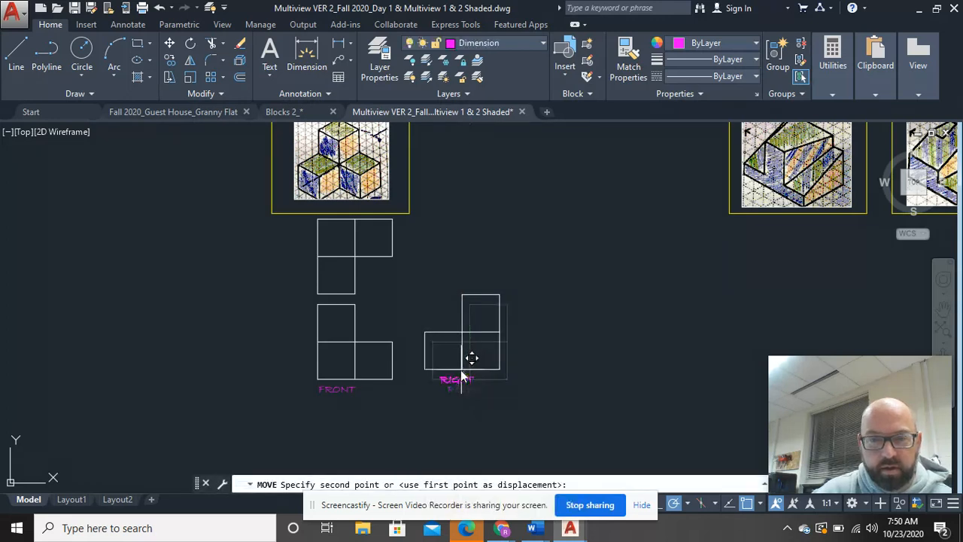
left_click(452, 386)
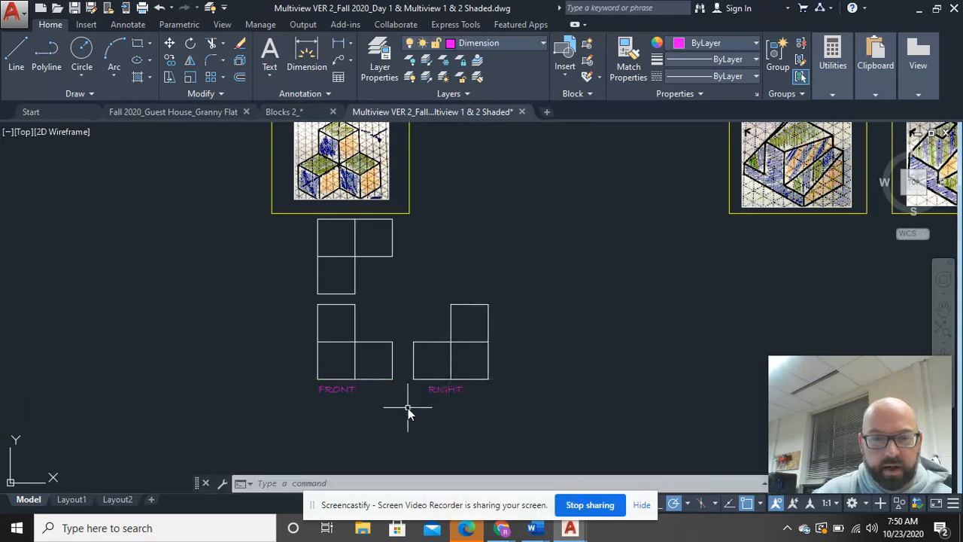
Step: Move the front and right views with their labels straight down about 1.2 units, widening the gap below the top view
left_click(494, 415)
left_click(304, 302)
right_click(457, 282)
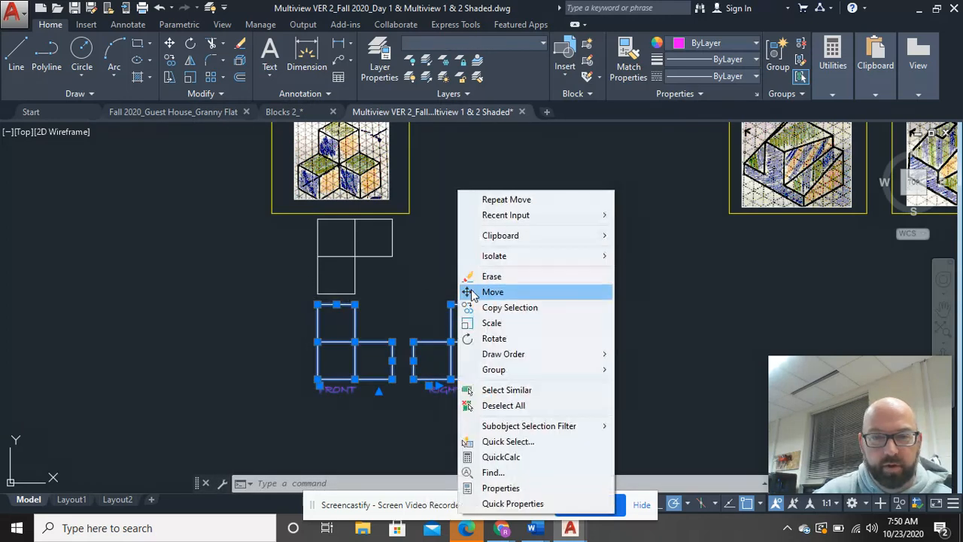
left_click(474, 297)
left_click(403, 332)
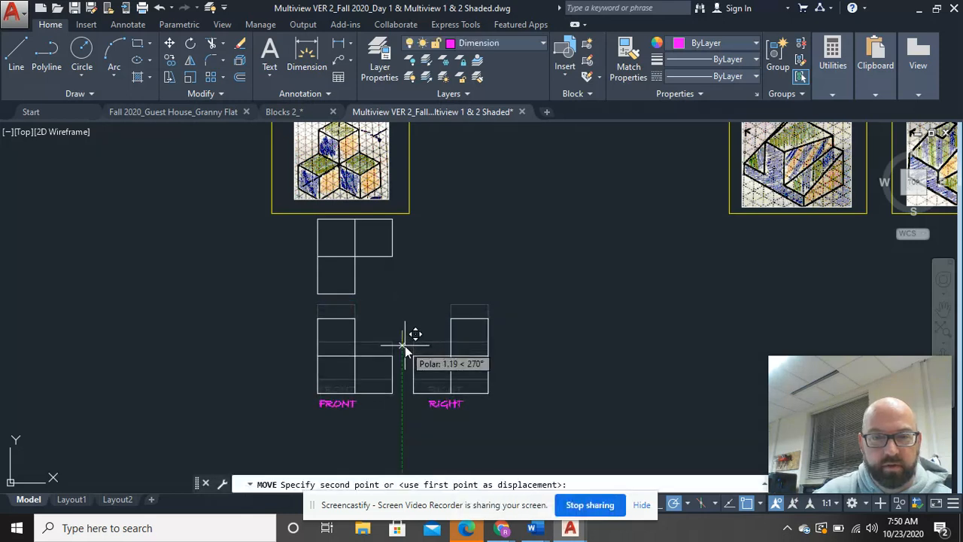
left_click(405, 346)
Step: Move all three views and their labels straight down, farther away from the yellow sketch frame
left_click(532, 420)
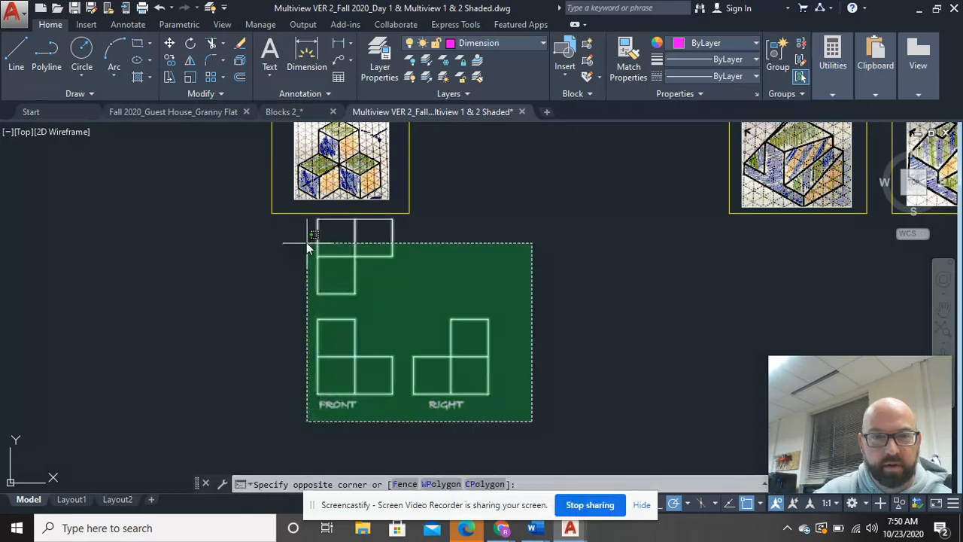
left_click(304, 217)
right_click(343, 276)
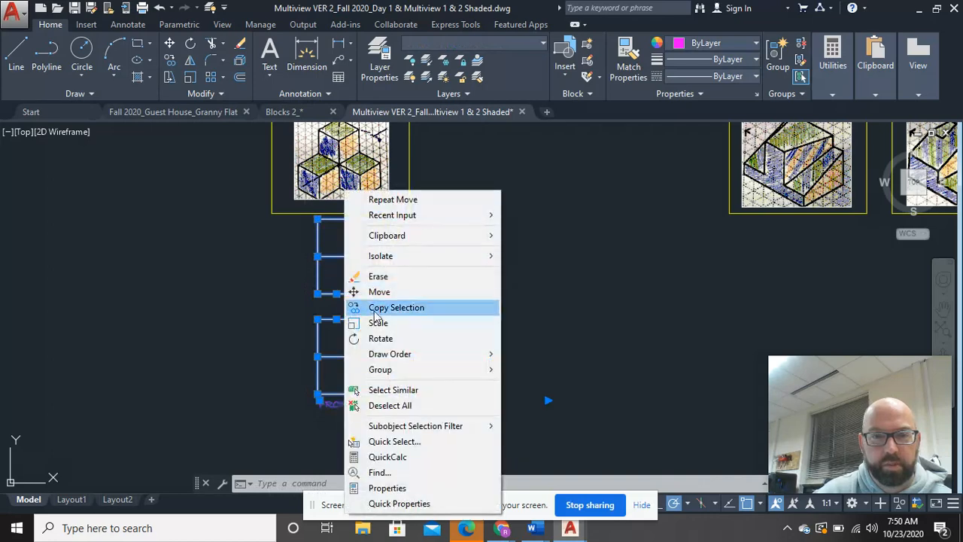
left_click(381, 299)
left_click(389, 293)
left_click(389, 319)
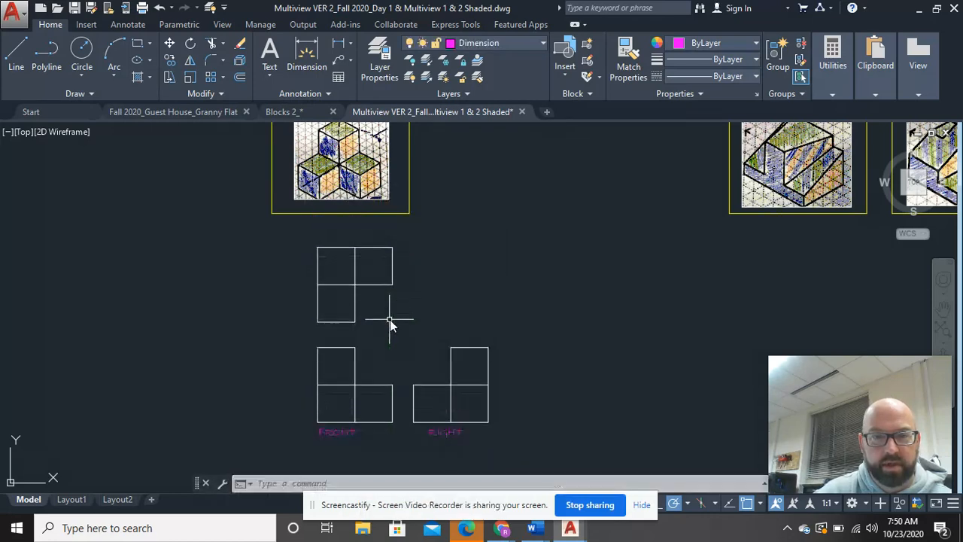
Step: Copy the "FRONT" label up into the gap between the top and front views, just below the top outline
left_click(378, 443)
left_click(340, 436)
right_click(340, 435)
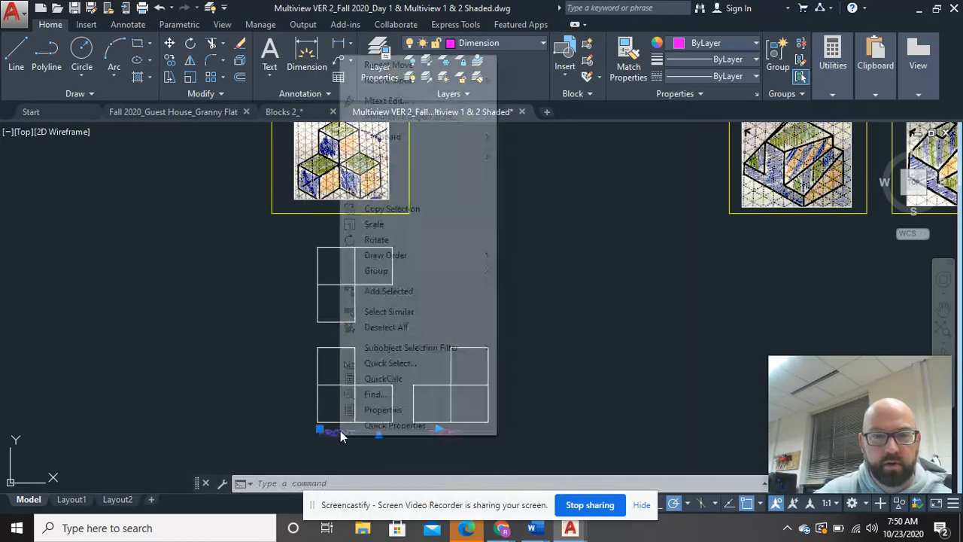
left_click(399, 209)
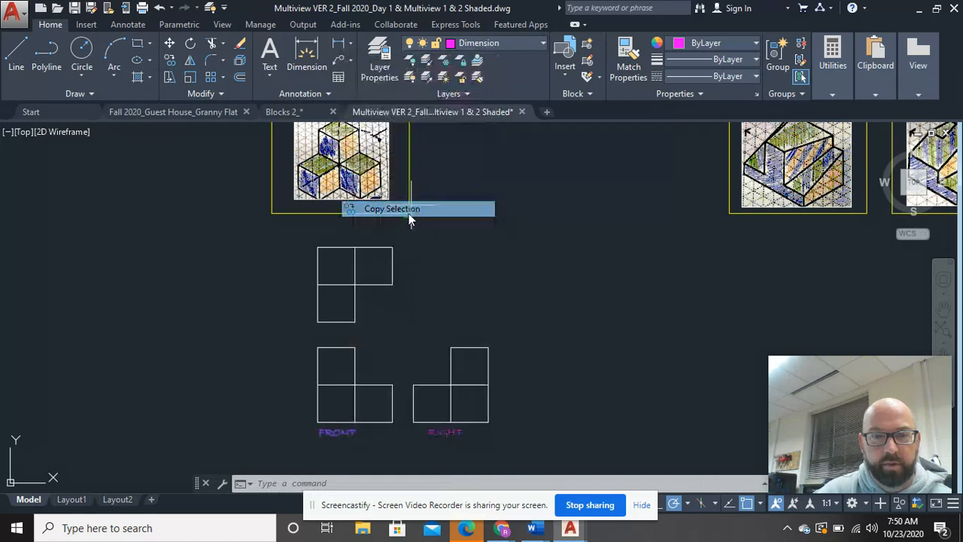
left_click(336, 432)
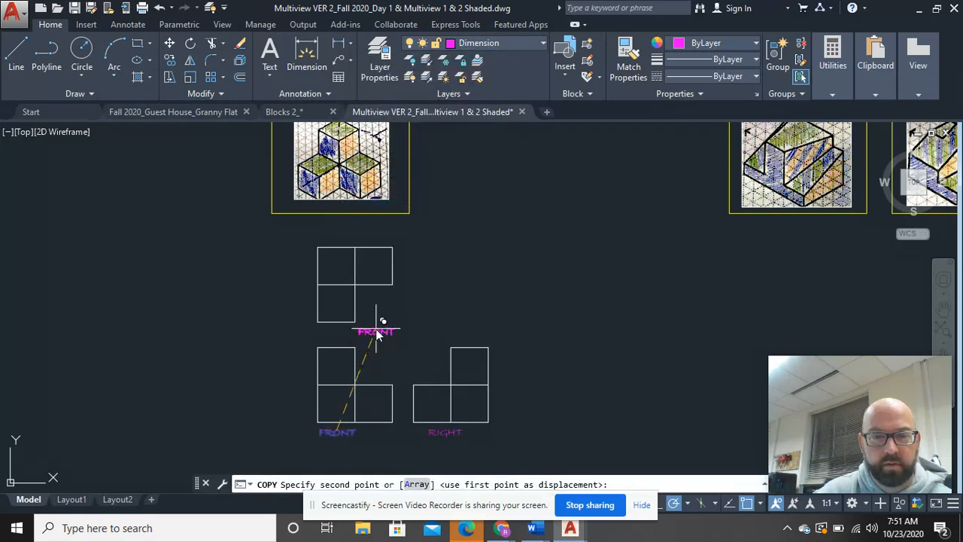
left_click(378, 332)
right_click(468, 288)
left_click(486, 298)
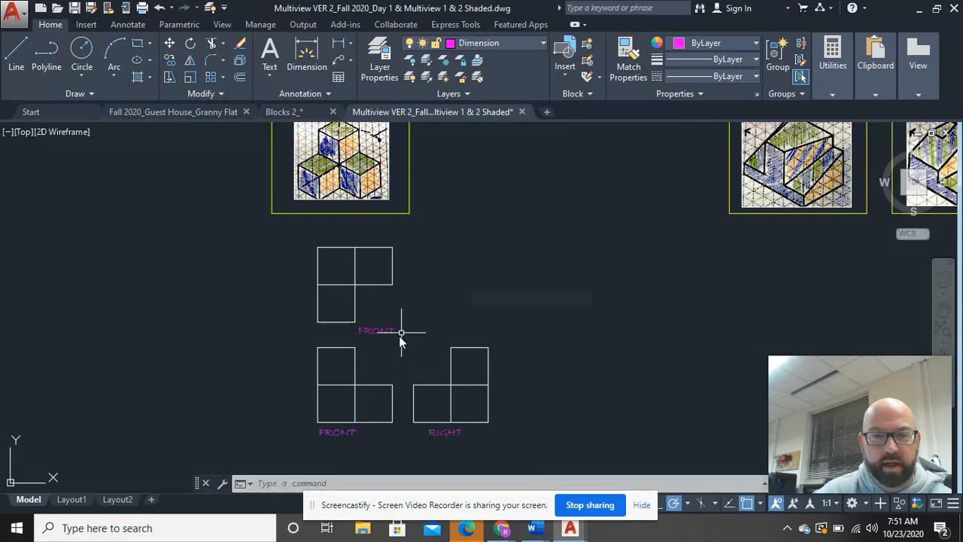
Step: Change the copied label below the top view to "TOP"
scroll(402, 331, "up", 4)
double_click(362, 323)
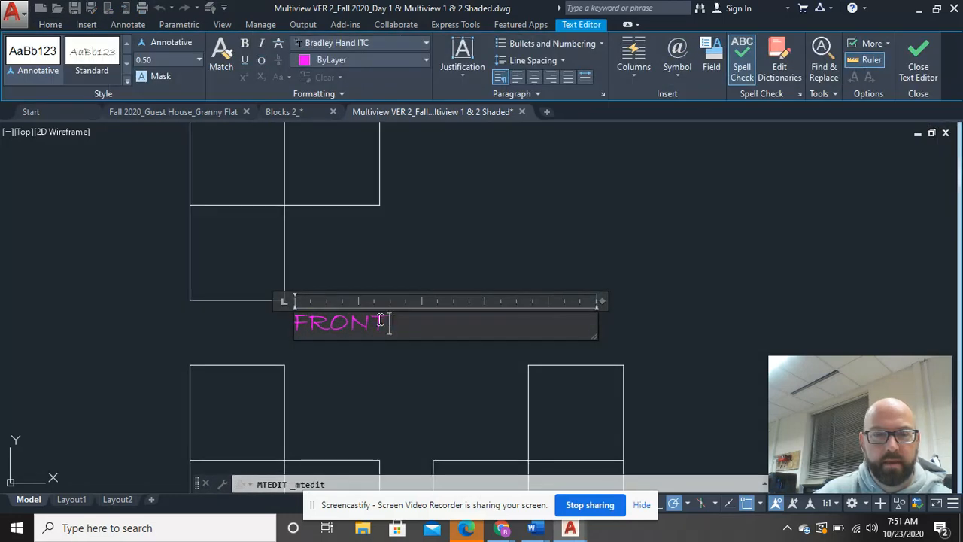
type("TOP")
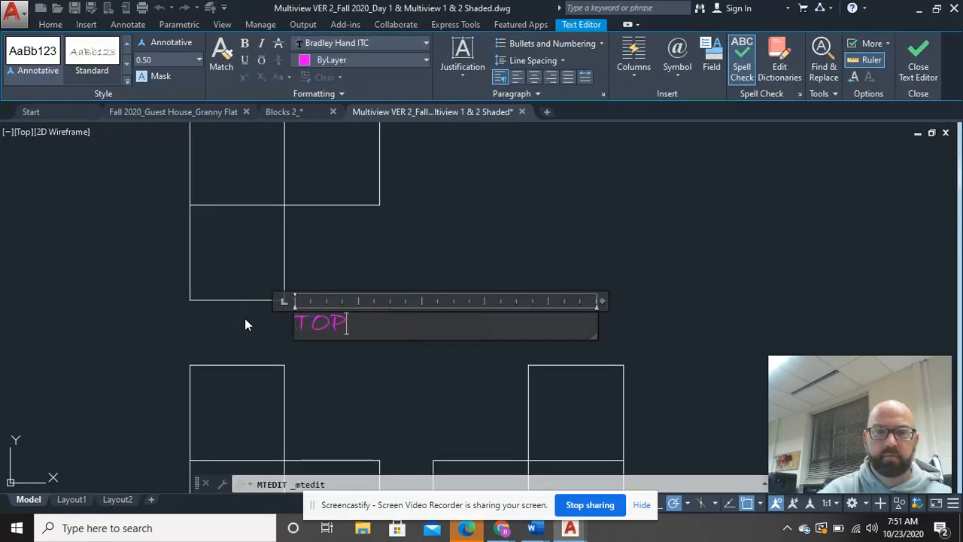
left_click(577, 260)
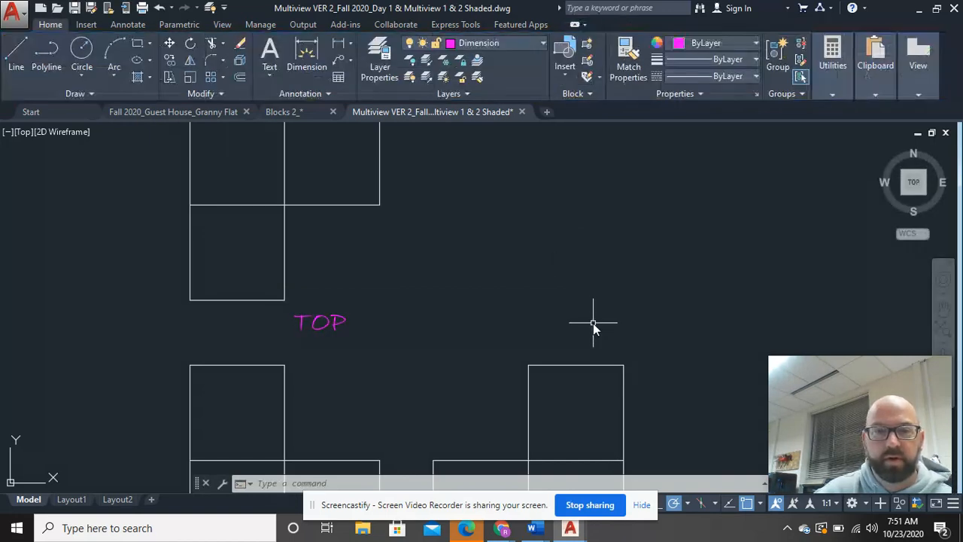
Step: Save the drawing with the three labelled views placed beneath the three-cube sketch
scroll(584, 320, "down", 5)
middle_click_drag(577, 316, 344, 320)
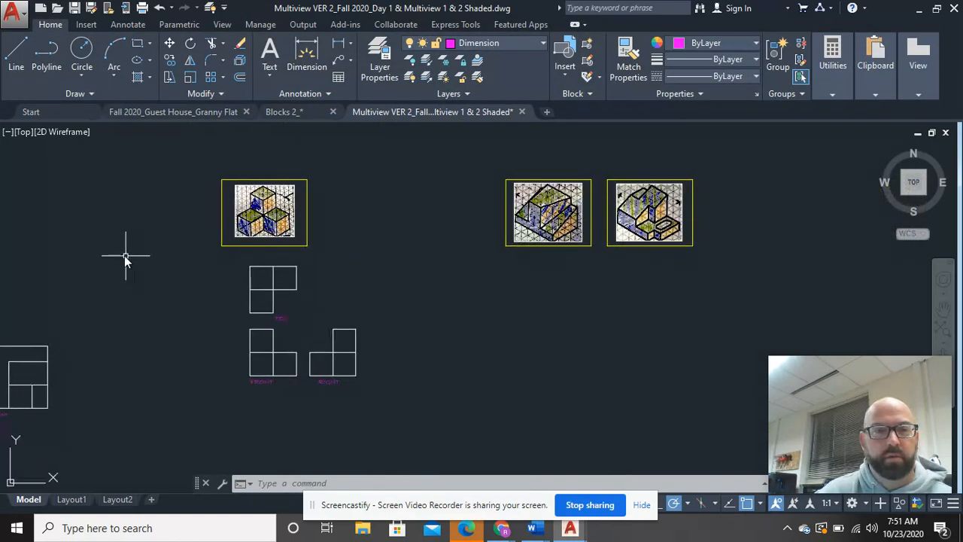
left_click(74, 9)
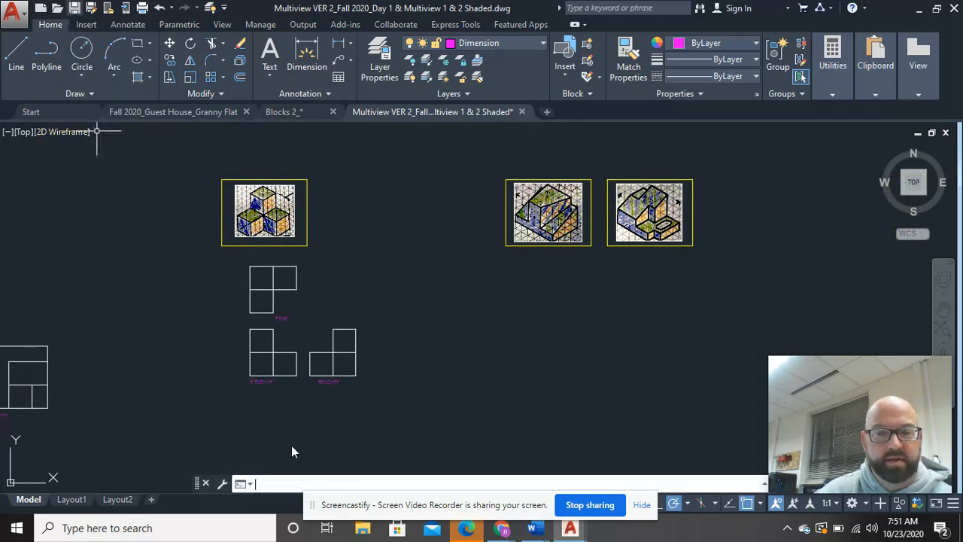
Step: Switch to Document3 in Word and delete the old picture of the top, left and front views
left_click(536, 529)
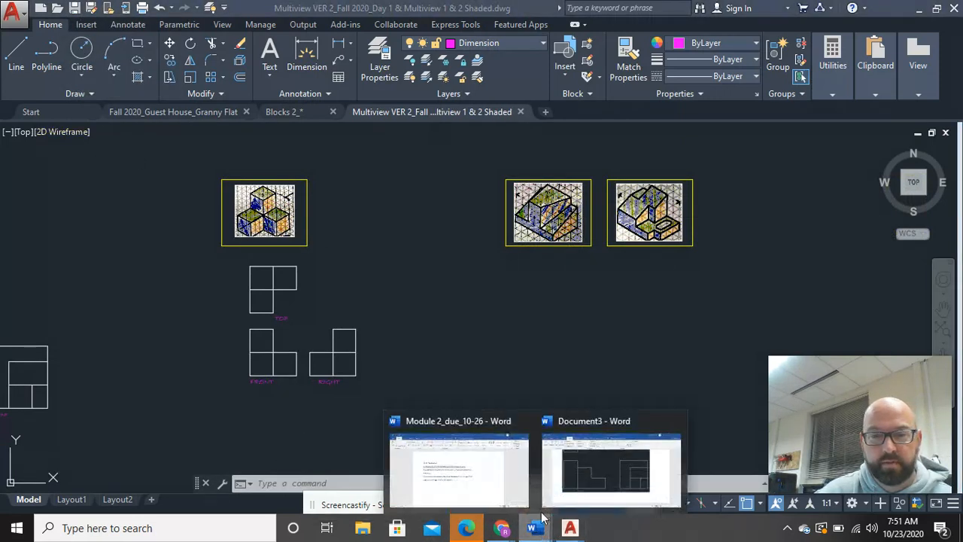
left_click(587, 482)
left_click(656, 364)
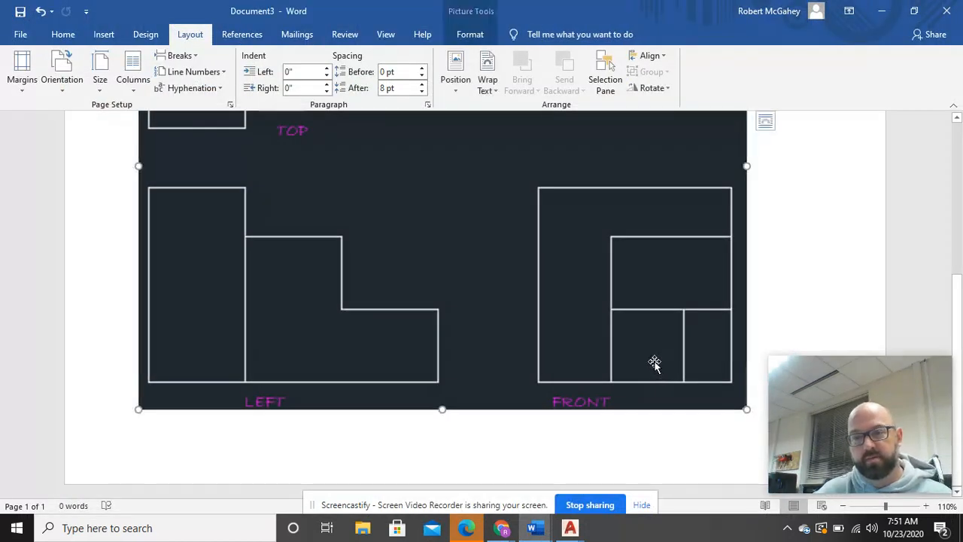
key("Delete")
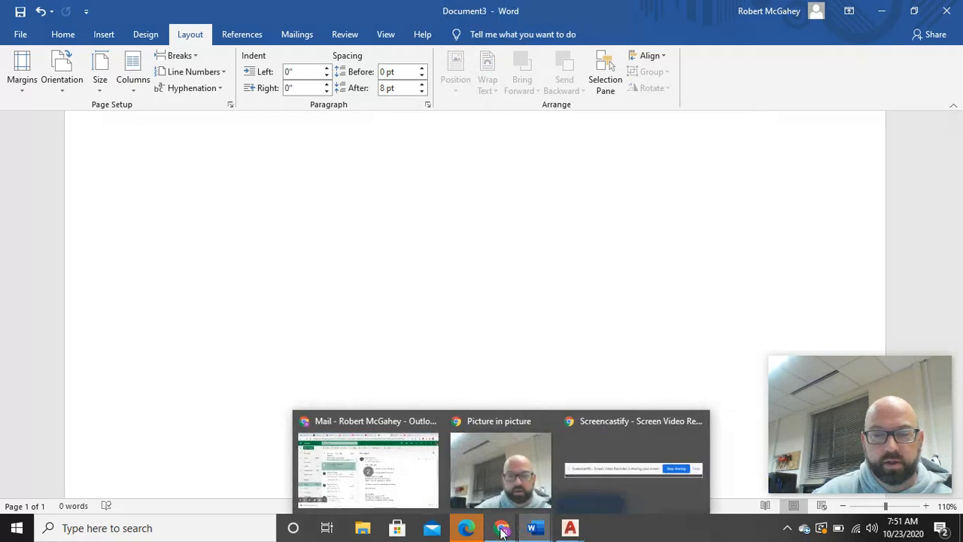
Step: Return to the AutoCAD drawing and capture a rectangular screen snip around the three-cube object's top, front and right views with their labels
mouse_move(570, 532)
left_click(678, 469)
scroll(380, 377, "up", 4)
mouse_move(302, 328)
middle_mouse_down()
mouse_move(334, 349)
mouse_move(453, 387)
mouse_move(454, 368)
middle_mouse_up()
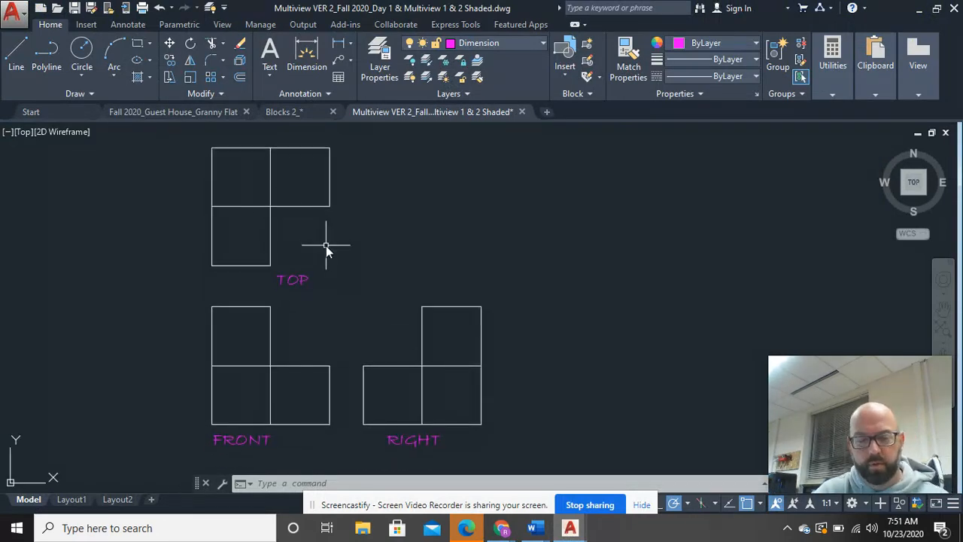
key("super+shift+s")
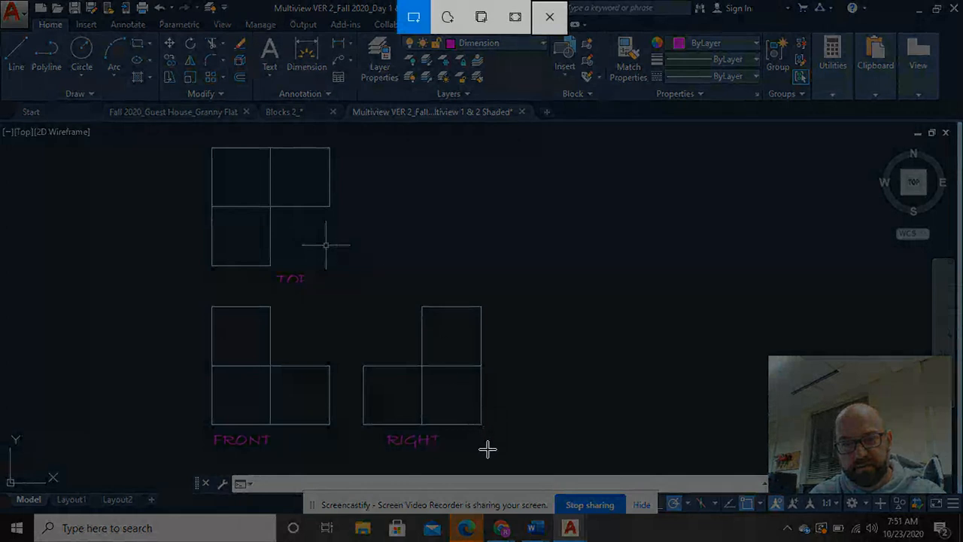
left_click_drag(489, 446, 208, 145)
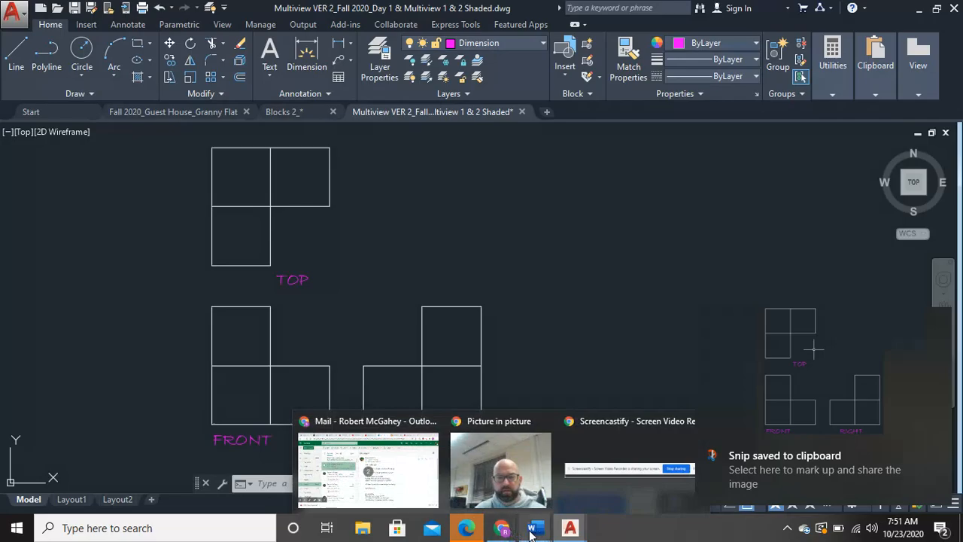
Step: Switch to Document3 in Word and paste the snip of the three views onto the blank page
mouse_move(533, 527)
left_click(607, 465)
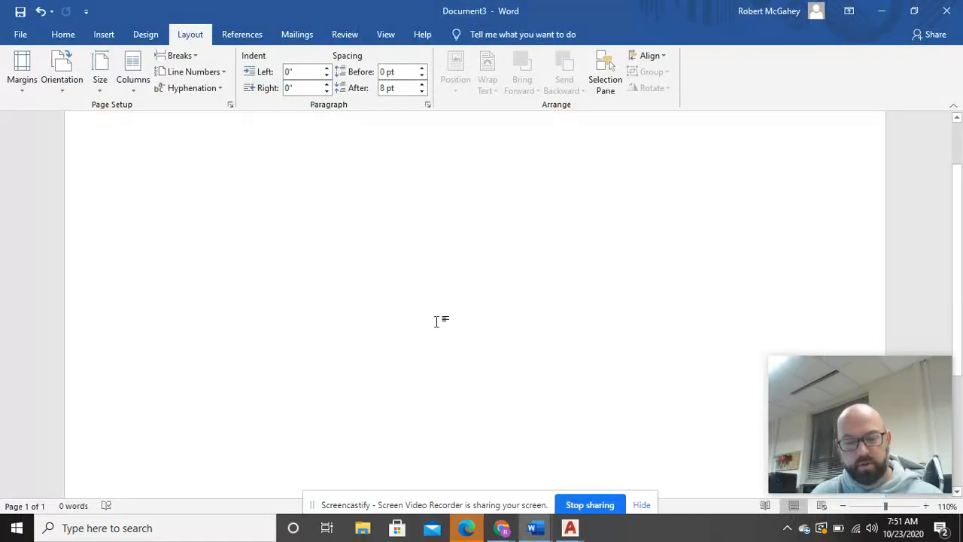
key("ctrl+v")
left_click(436, 364)
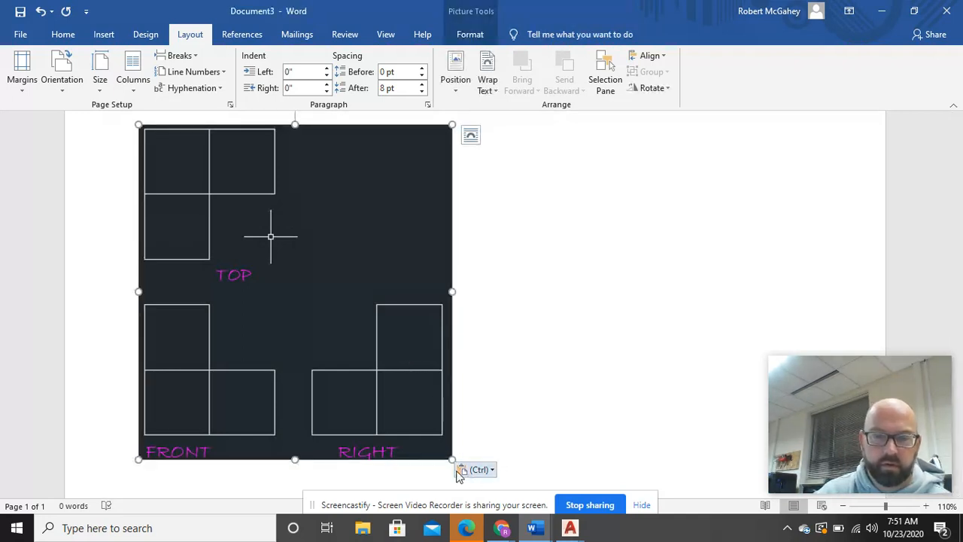
Step: Enlarge the pasted picture proportionally from its lower corner, deselect it, and check its top and bottom parts
mouse_move(448, 458)
left_mouse_down()
mouse_move(608, 482)
mouse_move(576, 470)
left_mouse_up()
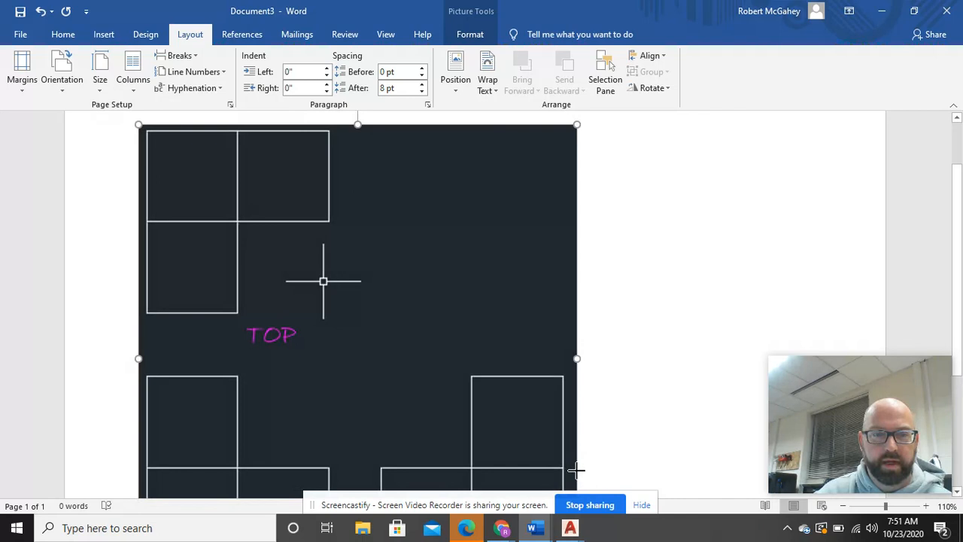
scroll(595, 423, "down", 3)
left_click(615, 435)
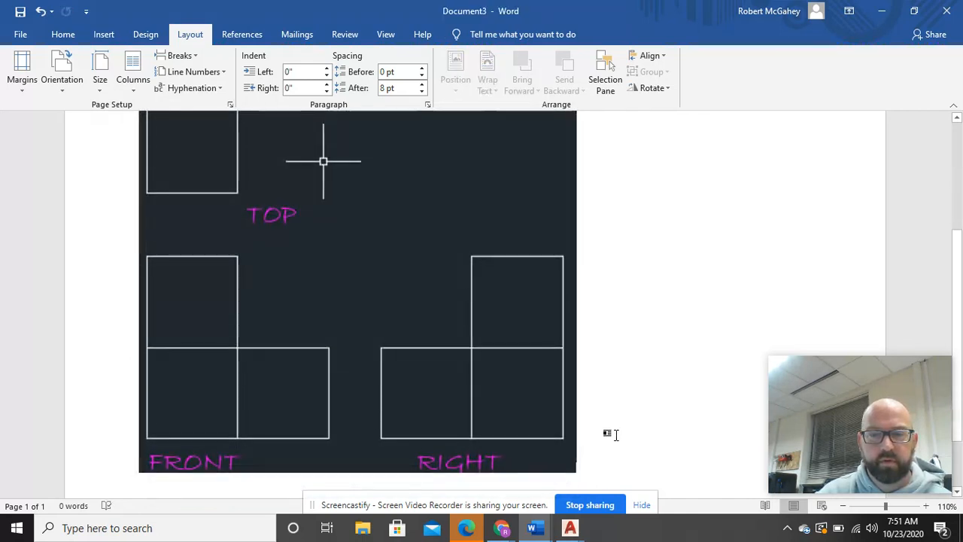
scroll(626, 457, "up", 3)
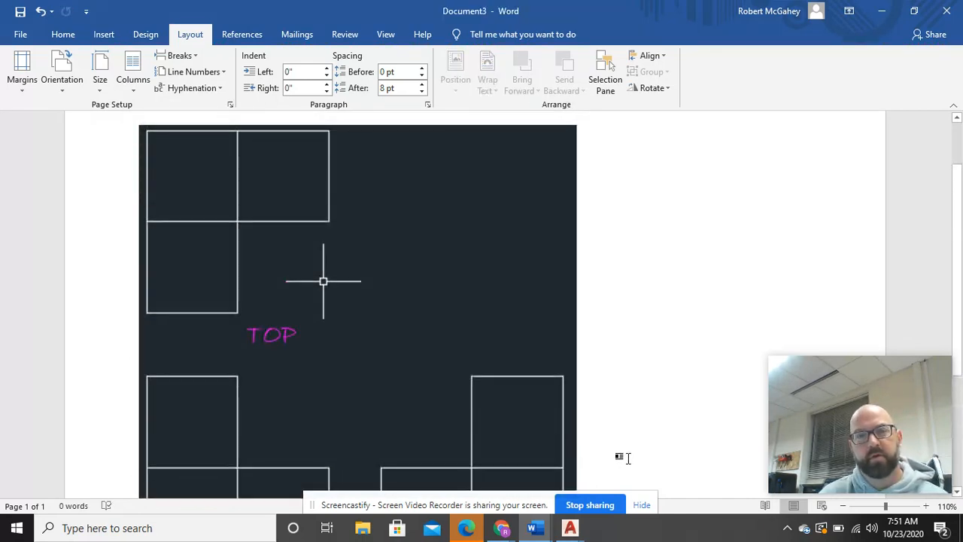
scroll(627, 458, "down", 3)
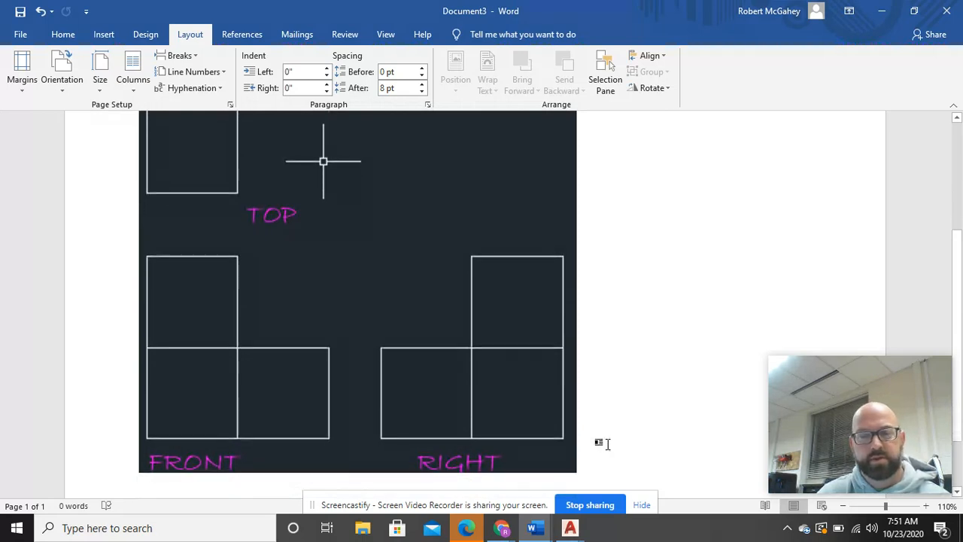